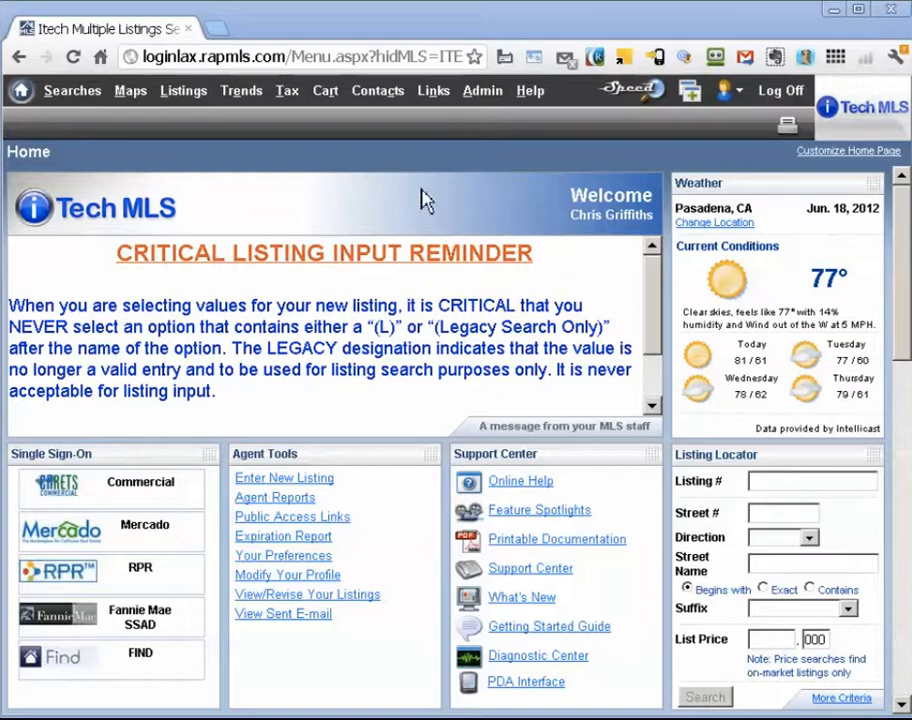
# Make the Prospects contact group assigned by default in Manage Groups and save it
pyautogui.moveTo(392, 96)
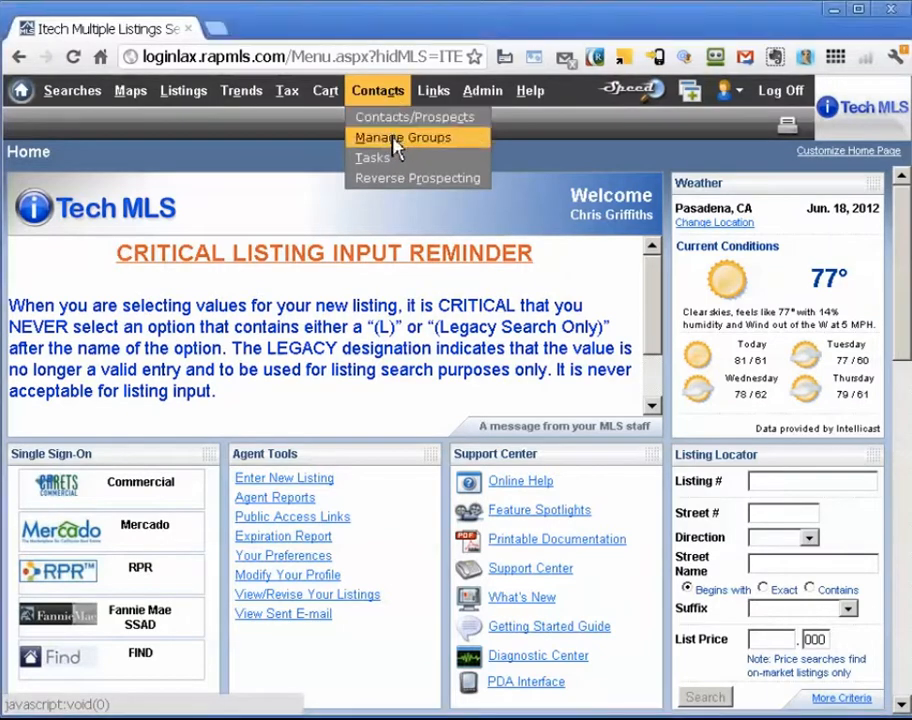
pyautogui.click(395, 140)
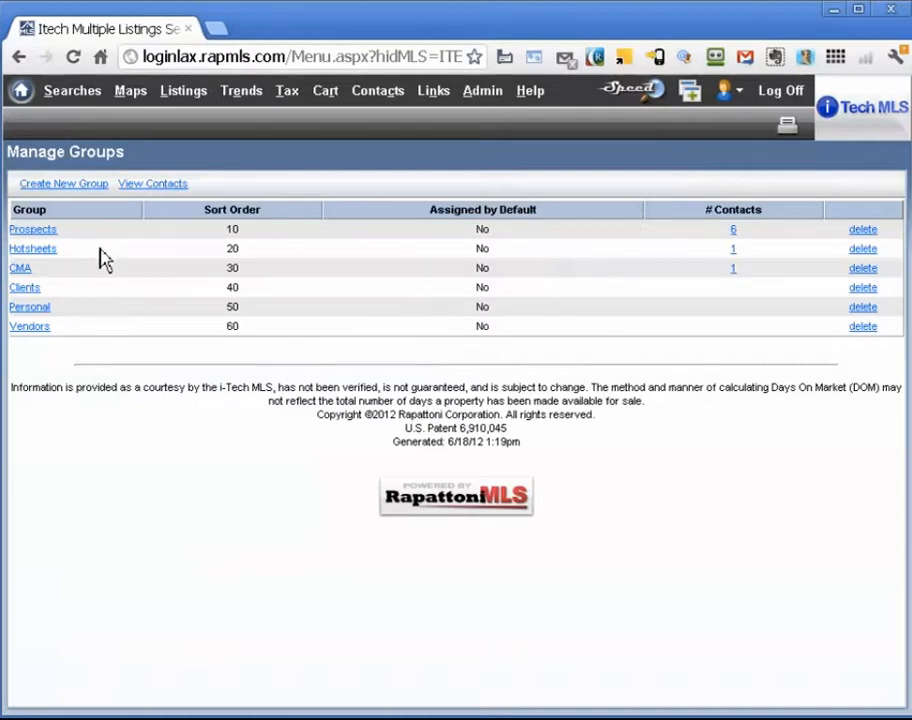
pyautogui.click(45, 231)
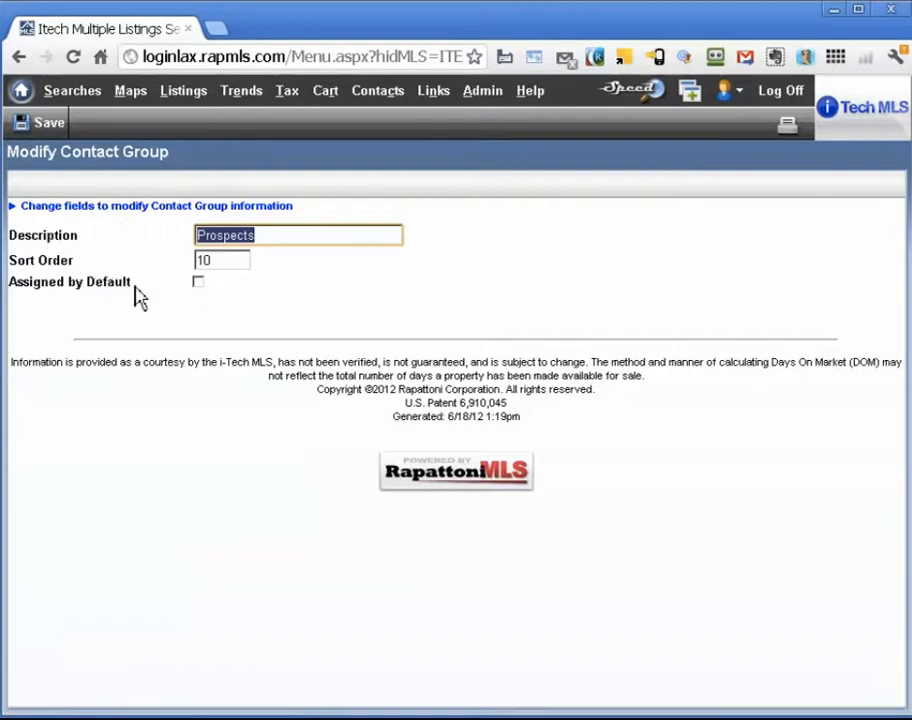
pyautogui.click(198, 282)
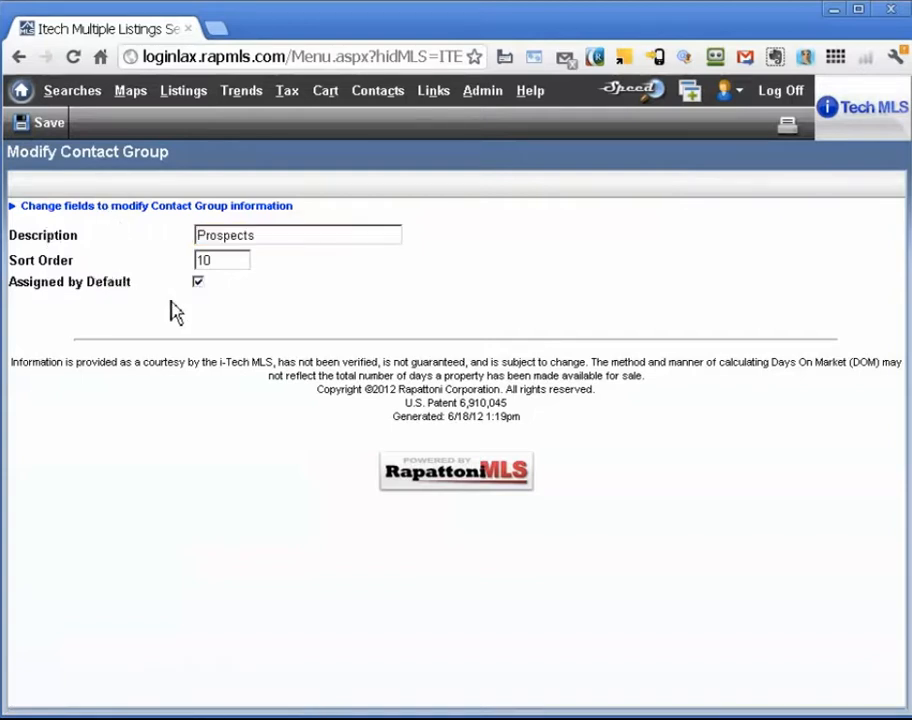
pyautogui.click(49, 124)
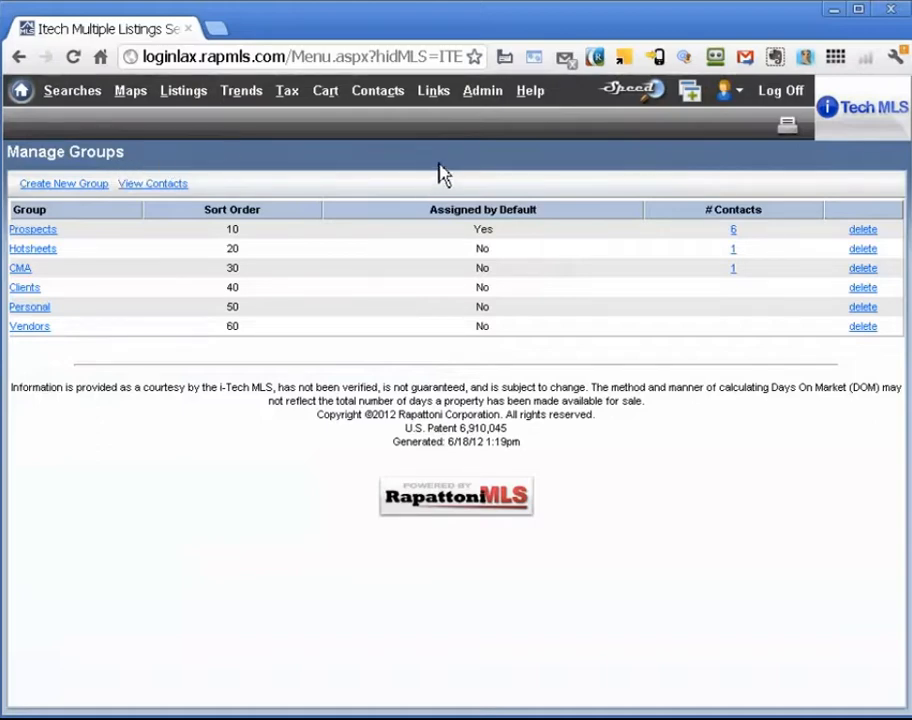
# Bring up the Searches dropdown listing saved, quick and standard search types
pyautogui.moveTo(405, 100)
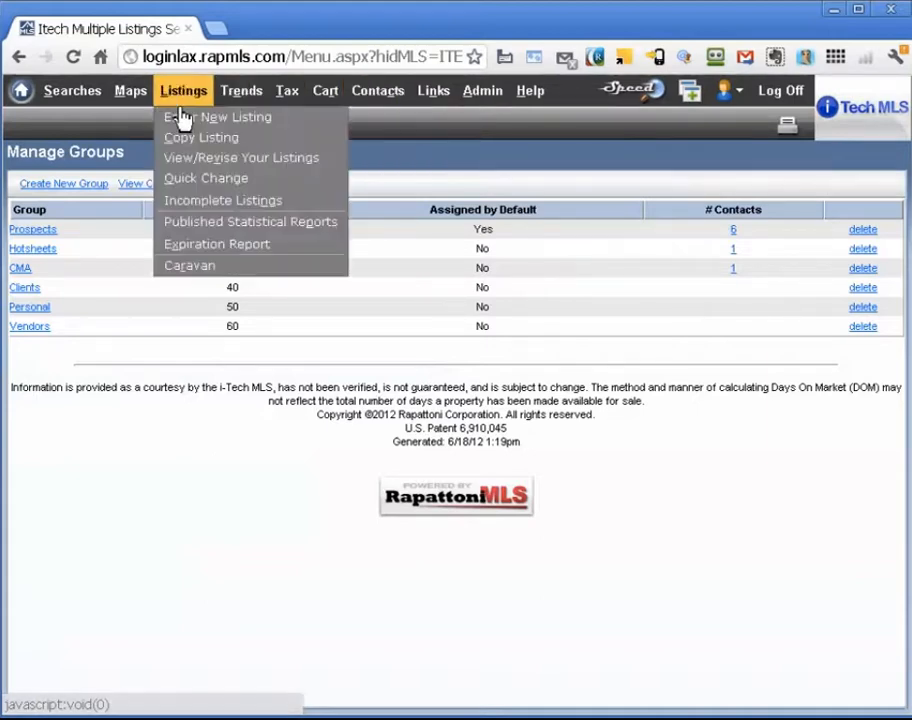
pyautogui.moveTo(92, 110)
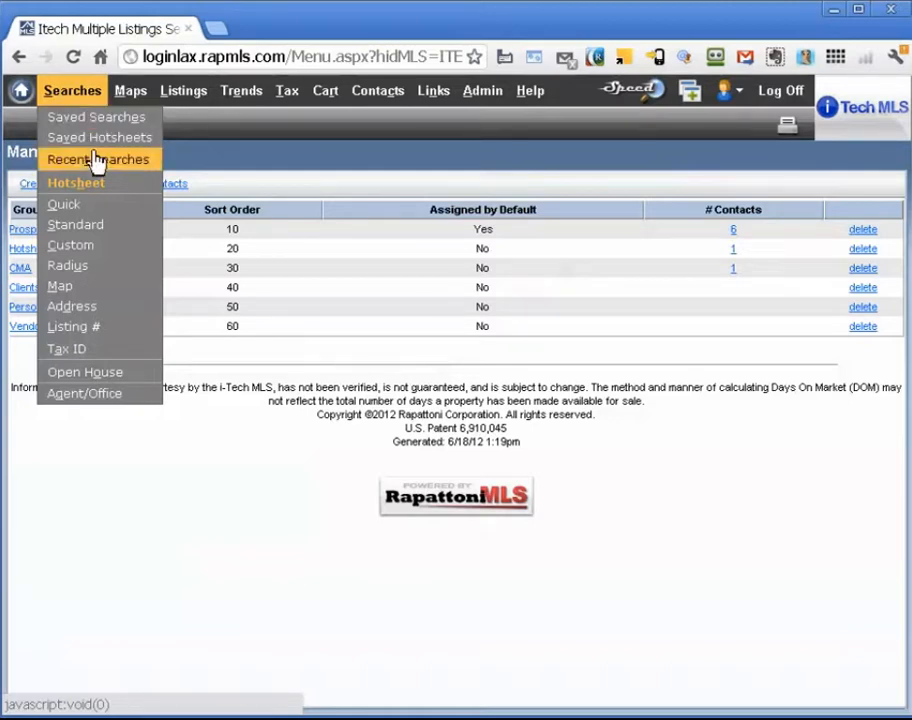
# Start a standard search limited to single-family homes in ZIP 91030
pyautogui.click(76, 225)
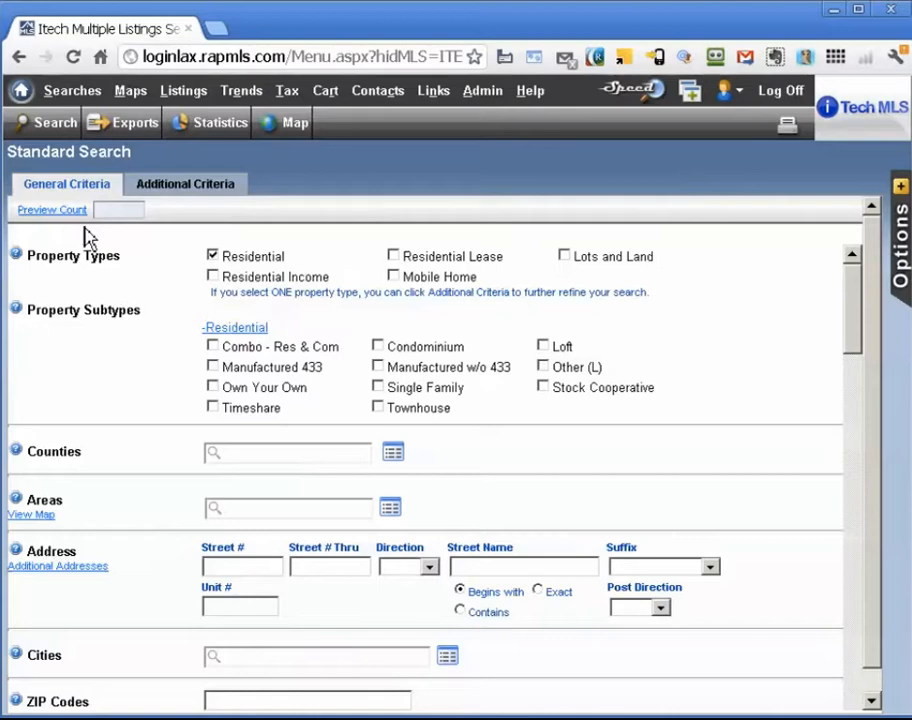
pyautogui.click(379, 389)
pyautogui.scroll(-2, 362, 400)
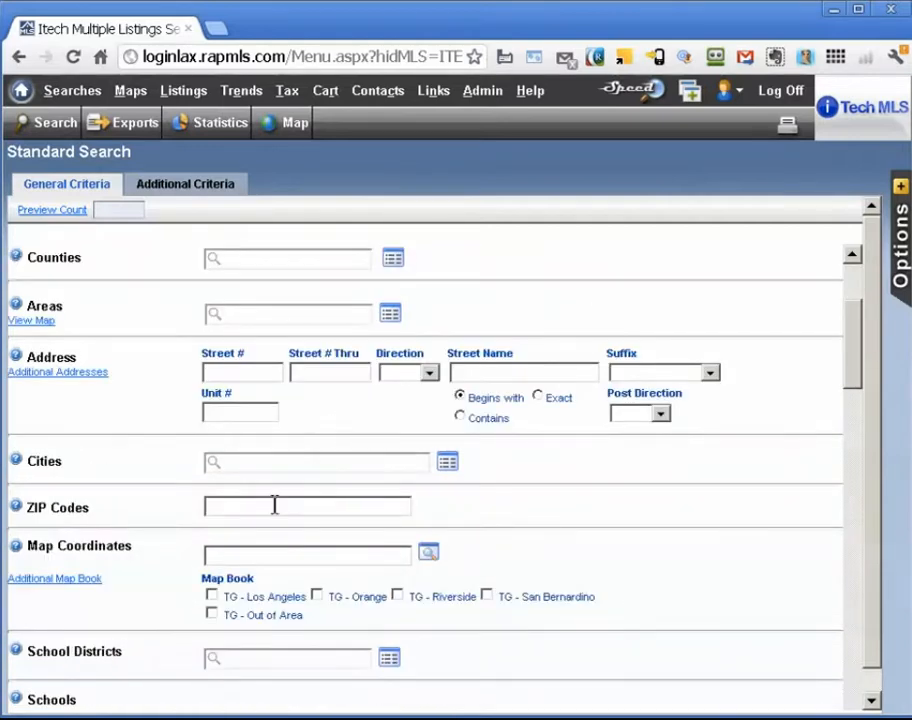
pyautogui.click(249, 508)
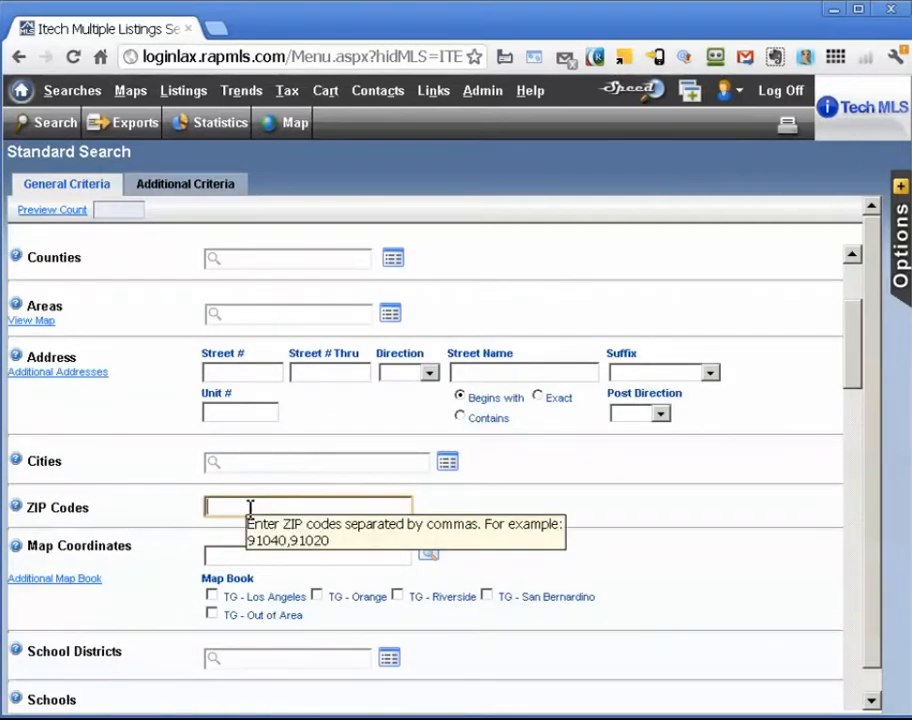
pyautogui.write('91030')
# Set the price range to 650 thru 950 thousand and require at least 3 bedrooms
pyautogui.scroll(-5, 252, 505)
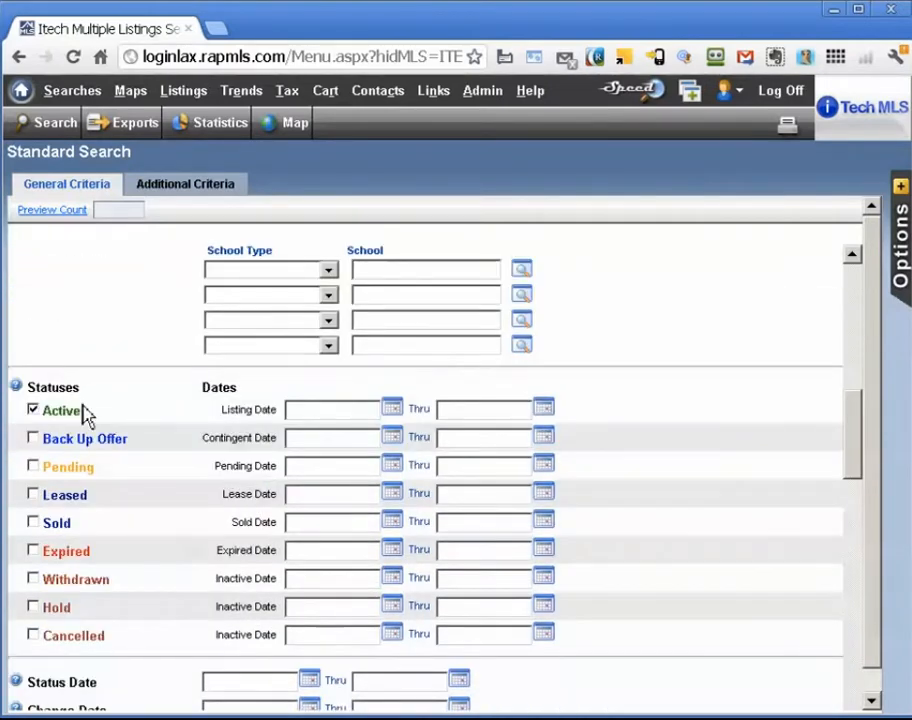
pyautogui.scroll(-4, 199, 458)
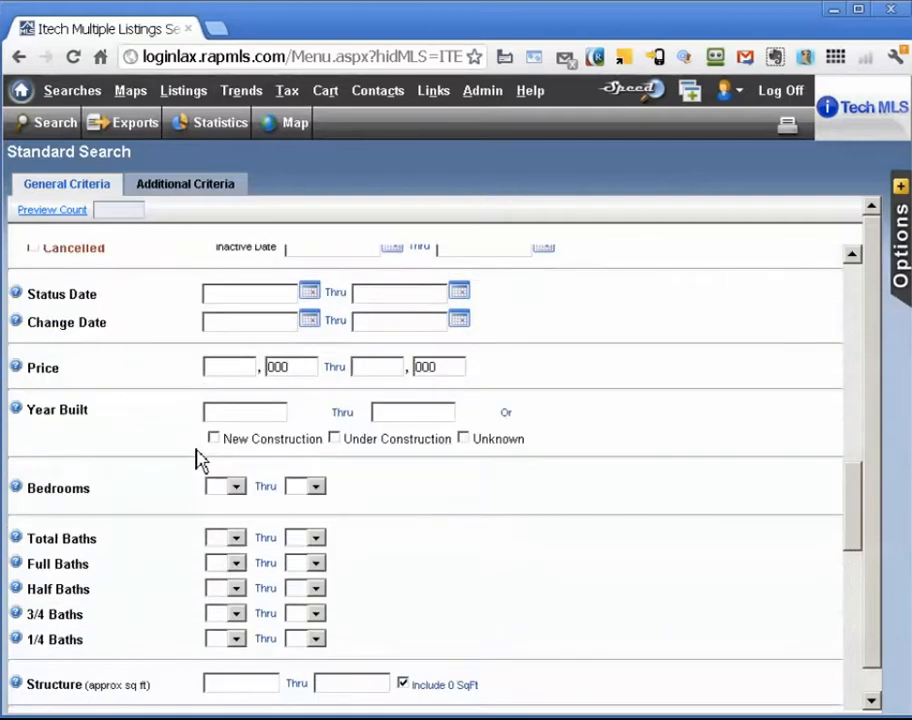
pyautogui.click(247, 365)
pyautogui.write('650')
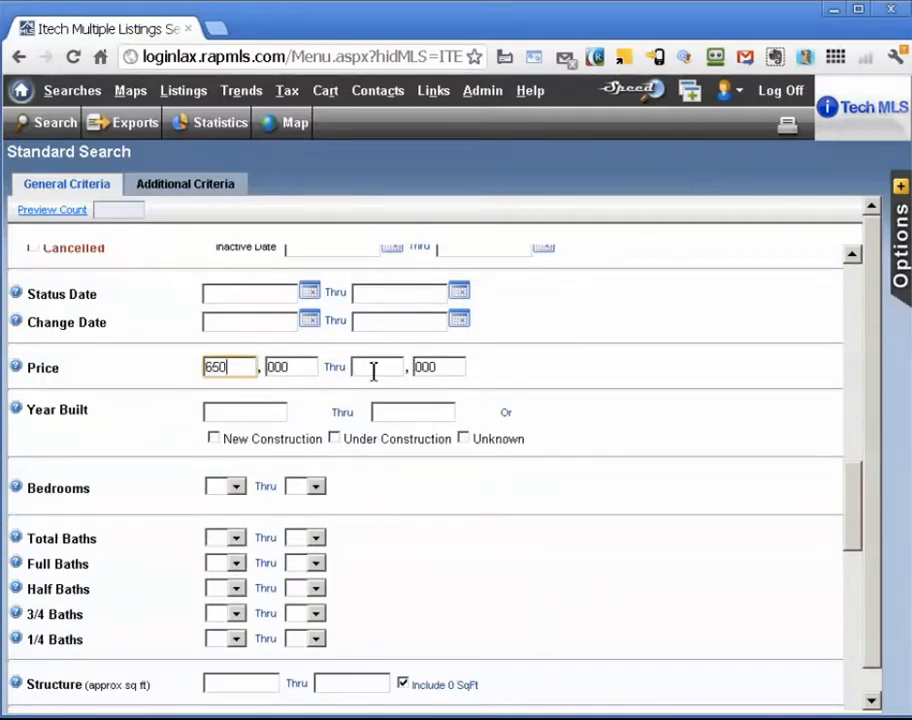
pyautogui.click(373, 369)
pyautogui.write('950')
pyautogui.click(235, 490)
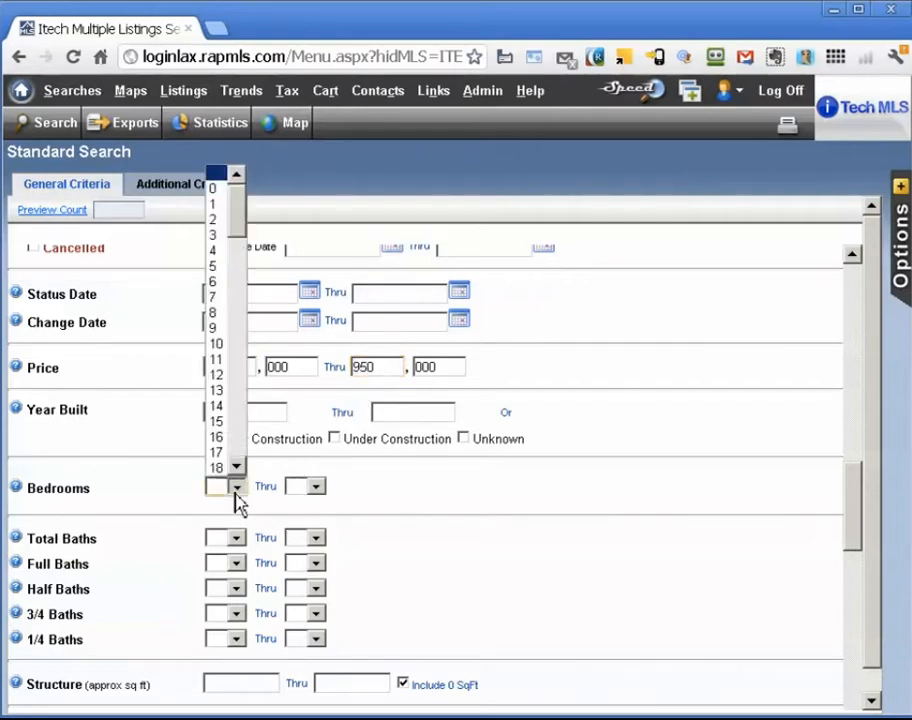
pyautogui.click(214, 235)
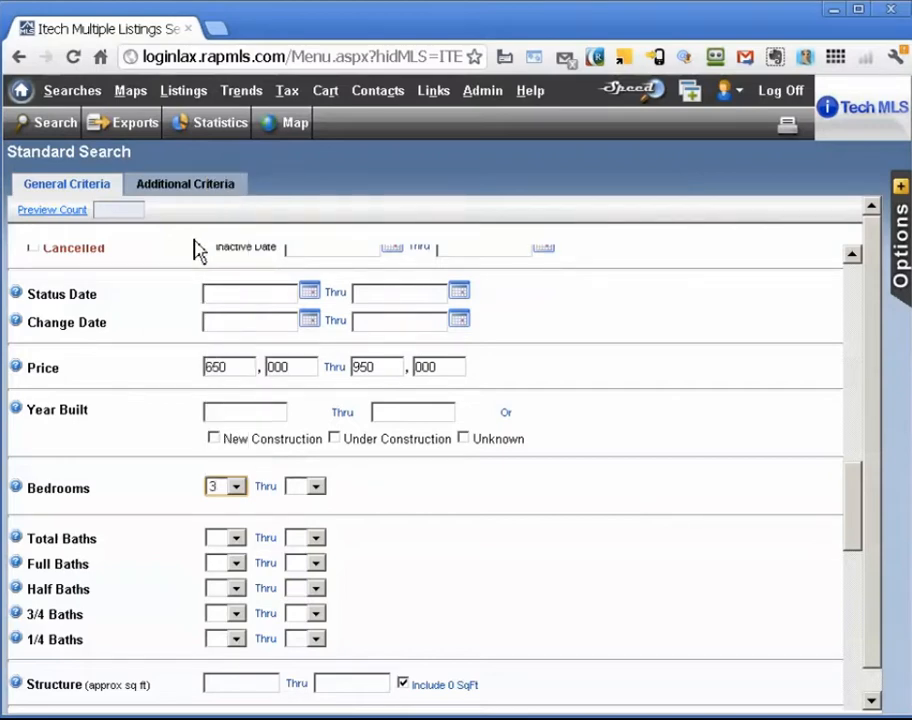
# Preview the match count and enter the new prospect's name in the search's save options
pyautogui.click(70, 216)
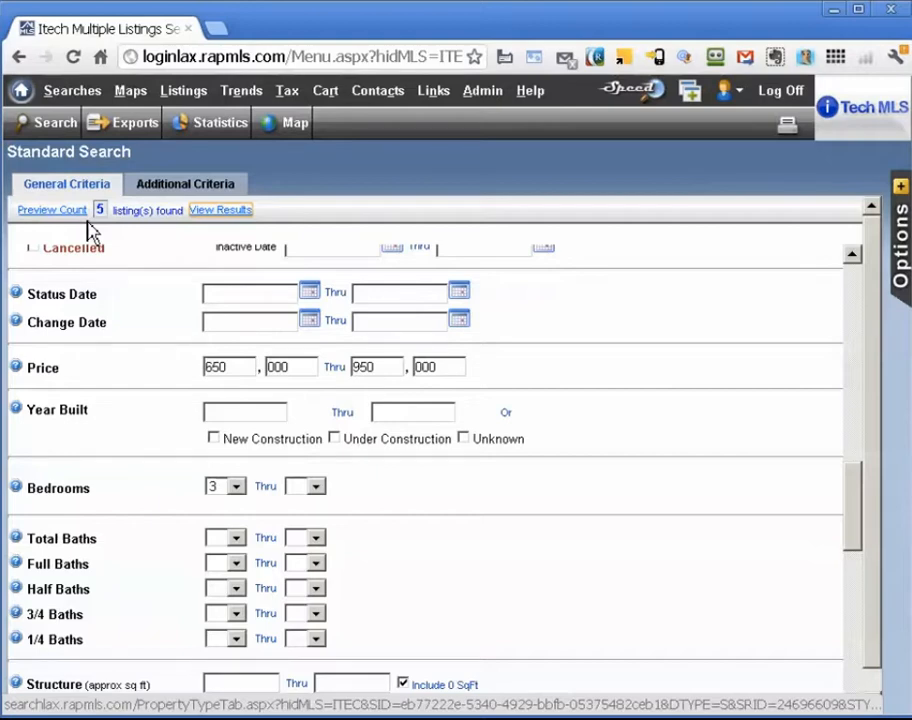
pyautogui.click(906, 343)
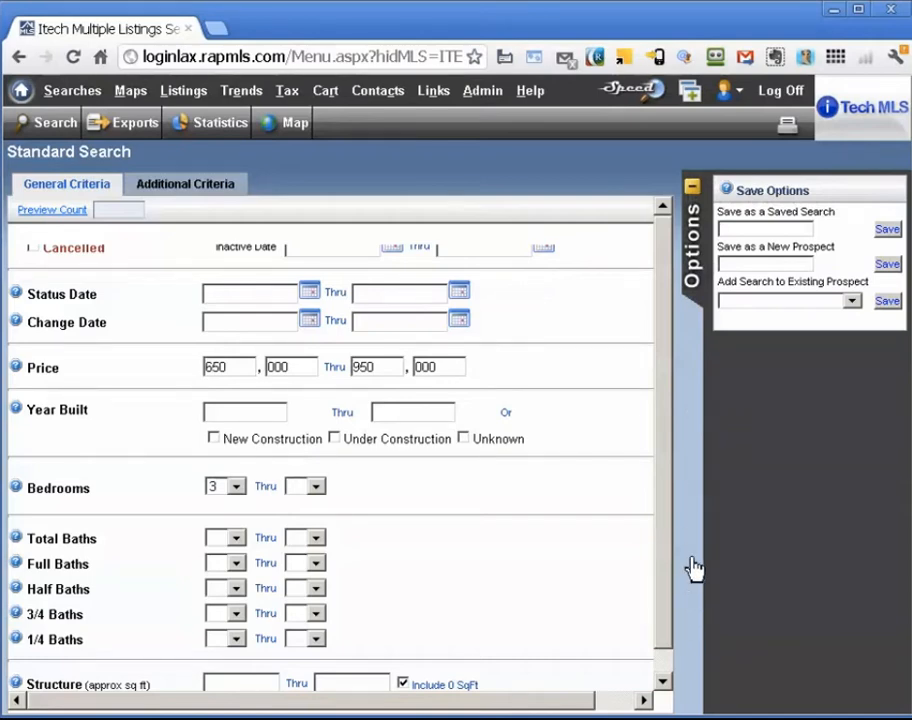
pyautogui.click(763, 264)
pyautogui.write('Webb Simpson')
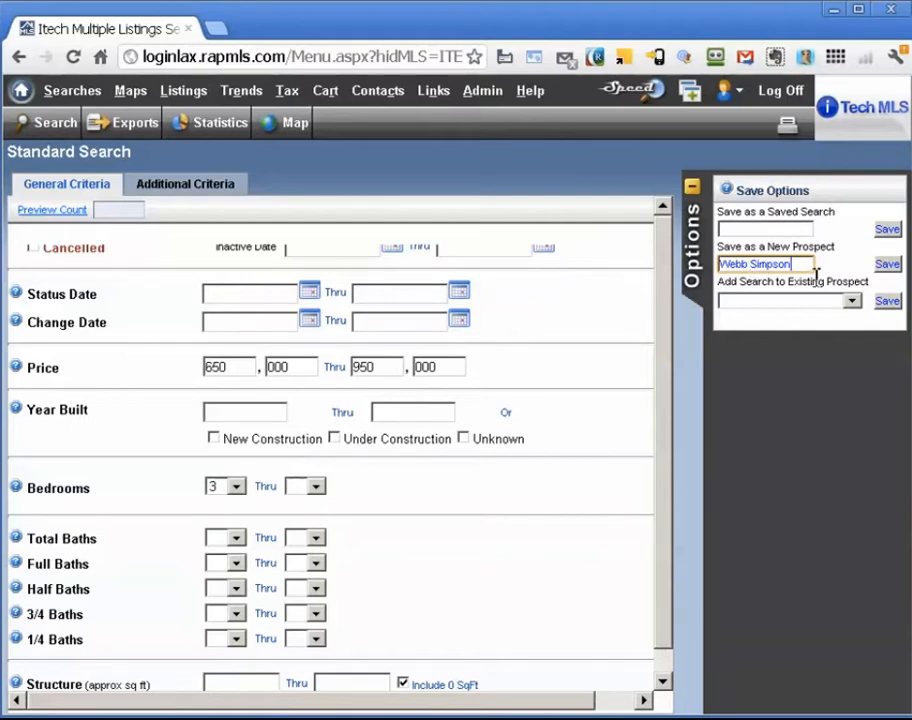
# Save the search as a new prospect shown first name first, adding the second buyer's name
pyautogui.click(886, 266)
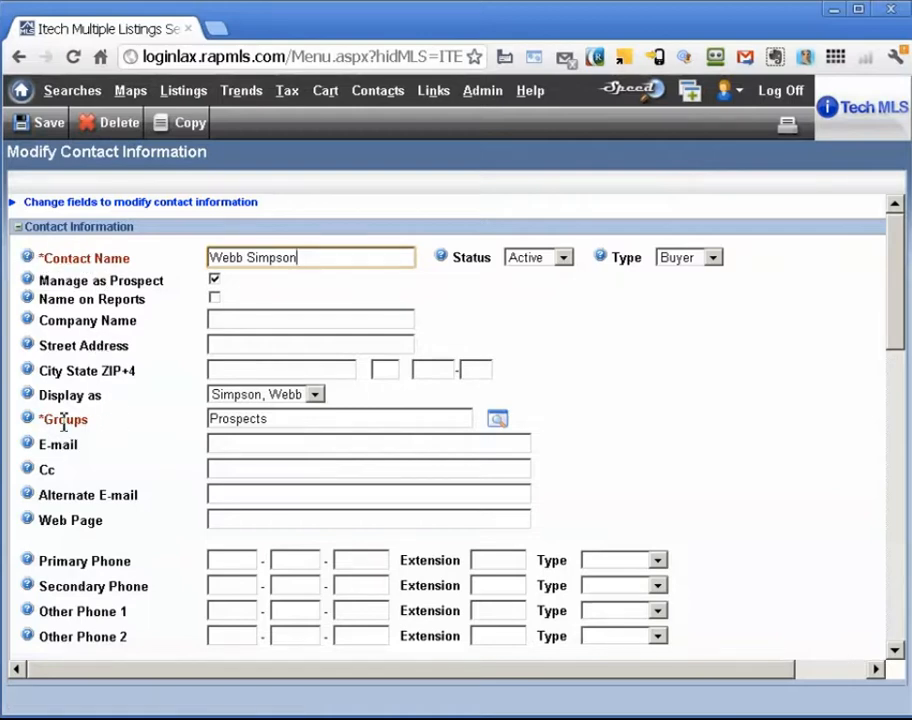
pyautogui.click(316, 398)
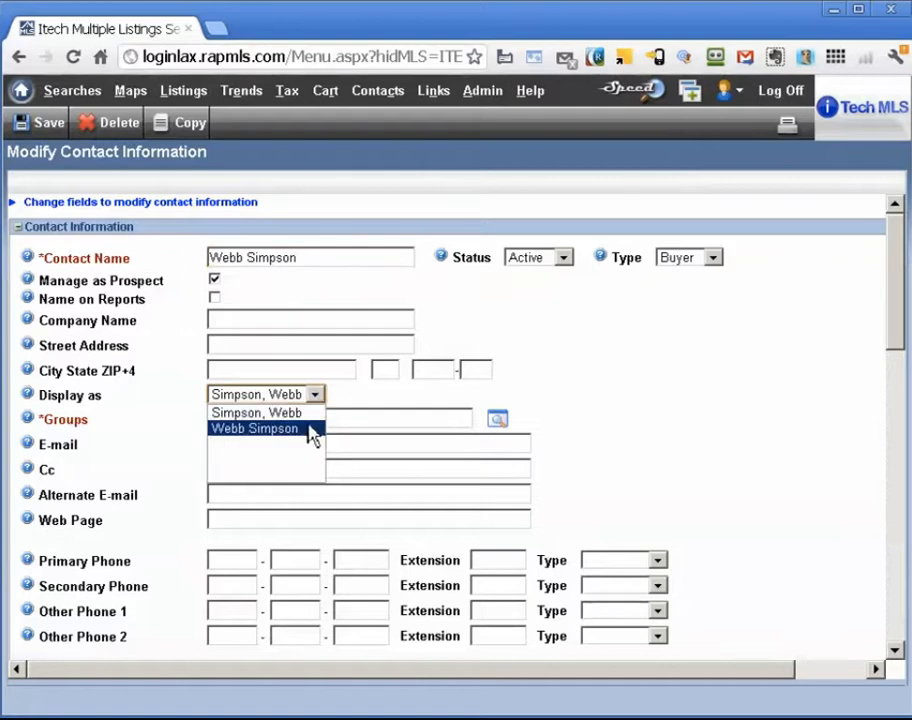
pyautogui.click(303, 431)
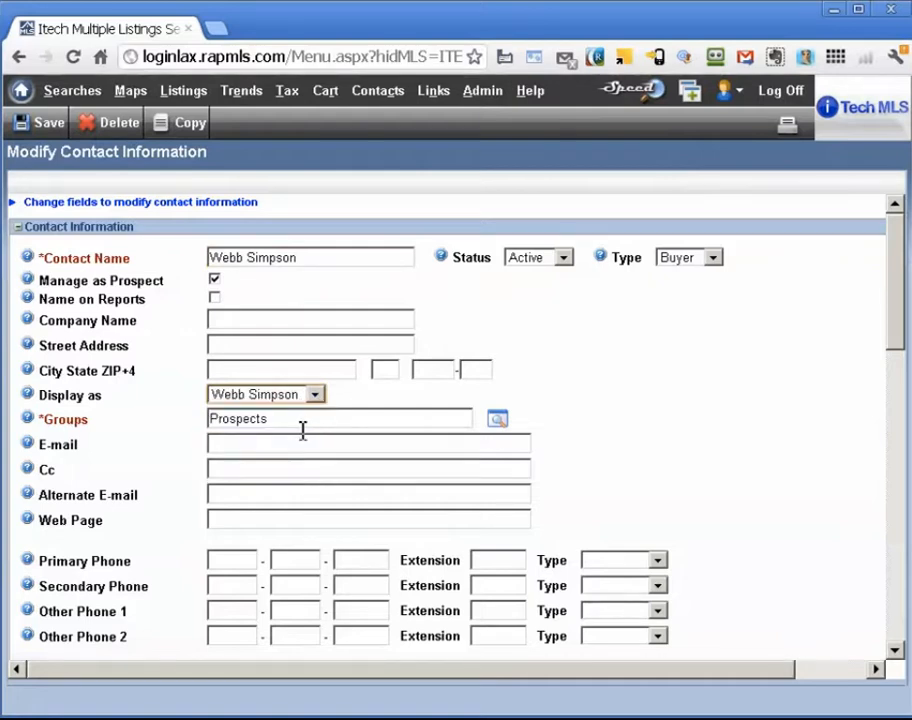
pyautogui.click(358, 263)
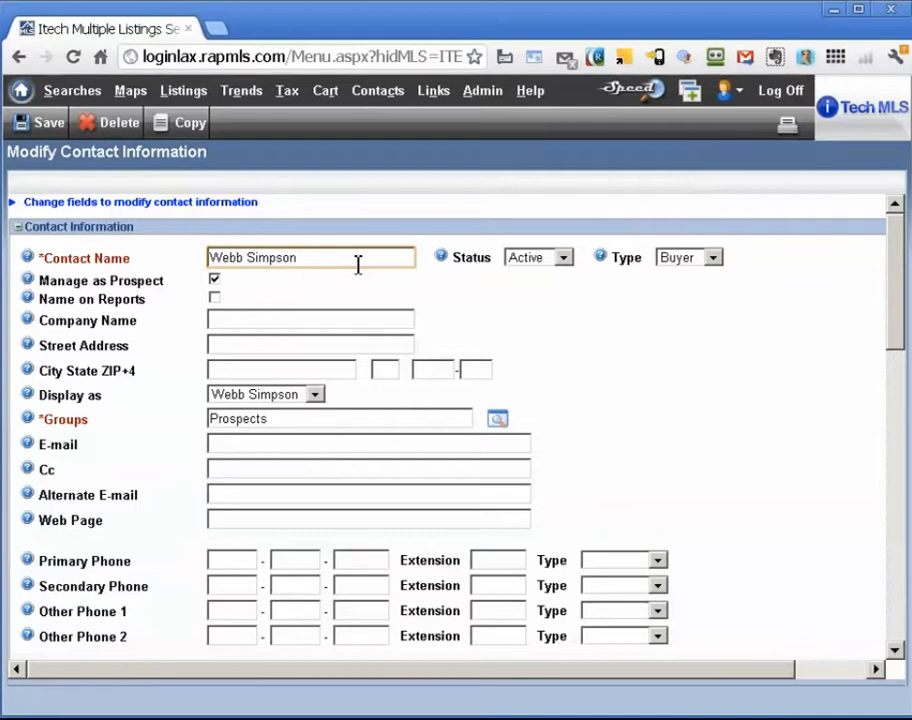
pyautogui.write('and Tiger Woods')
# Fill in the contact's e-mail address and the second buyer's Cc e-mail address
pyautogui.scroll(-1, 613, 369)
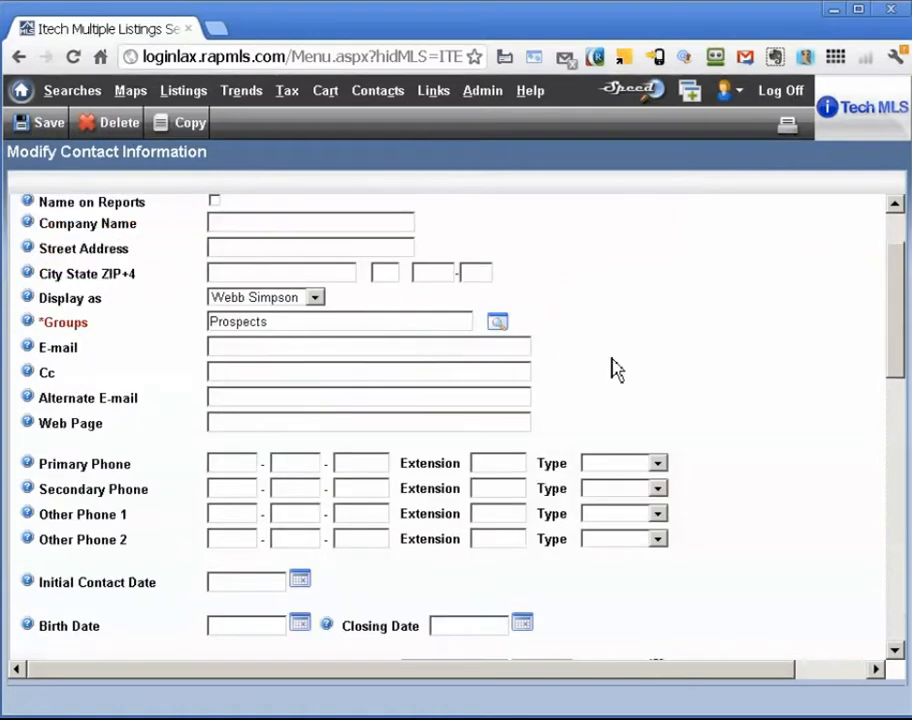
pyautogui.click(280, 347)
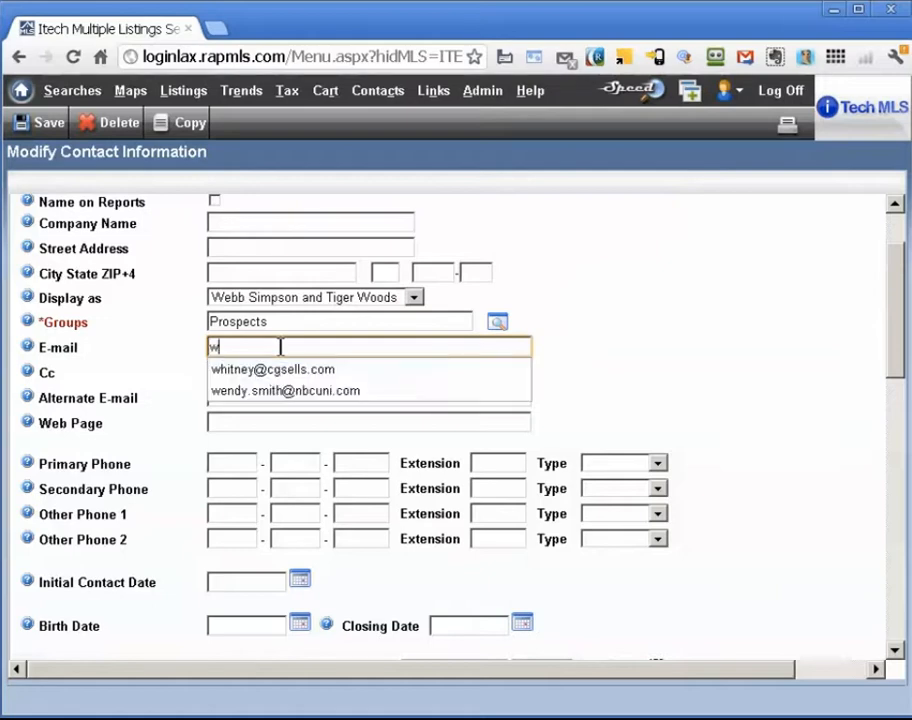
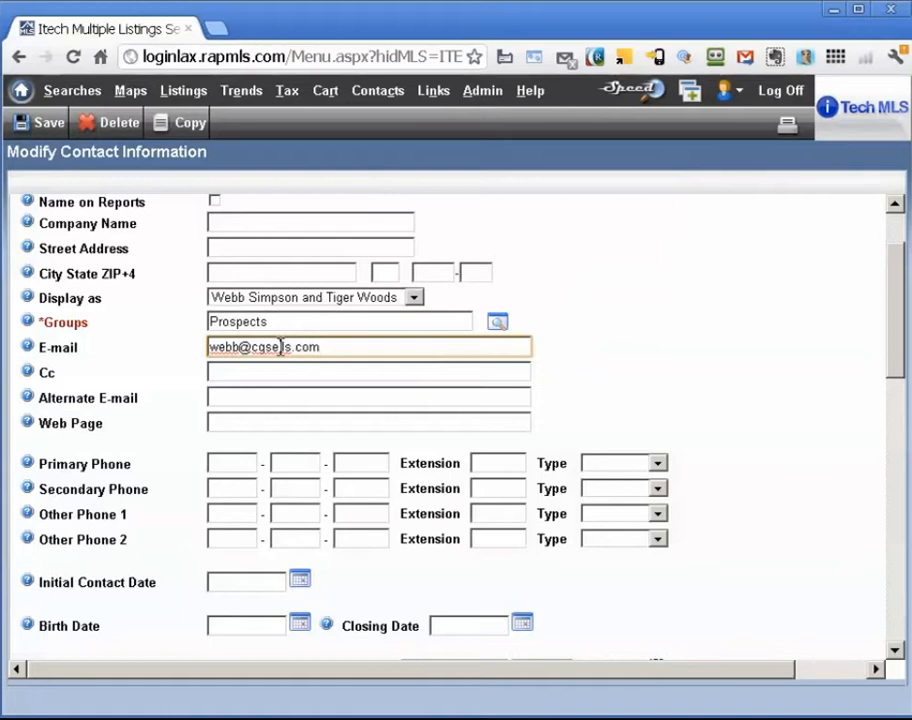
pyautogui.press('Tab')
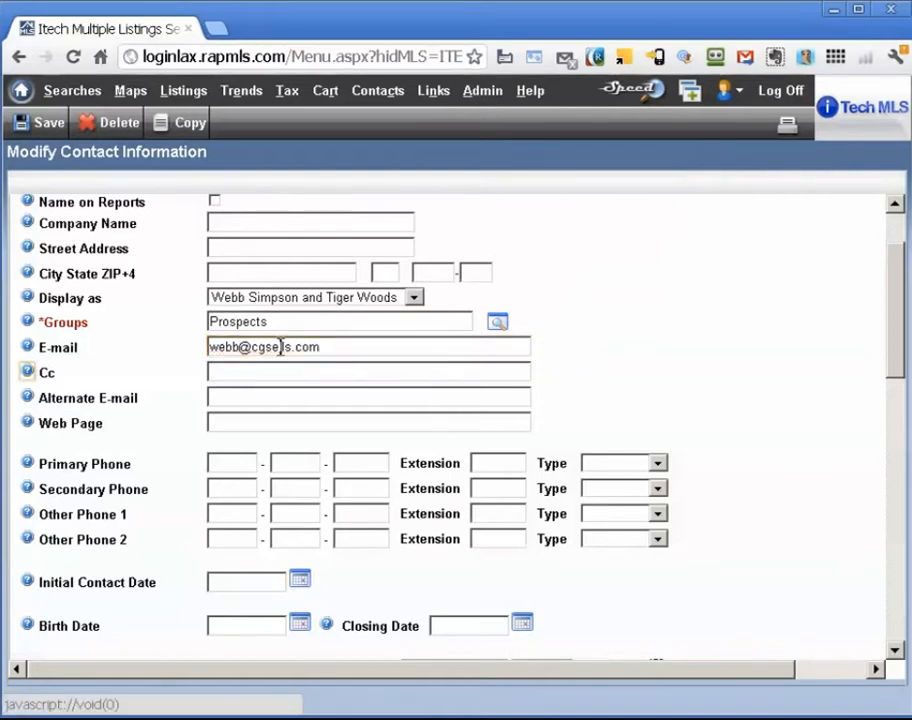
pyautogui.press('Tab')
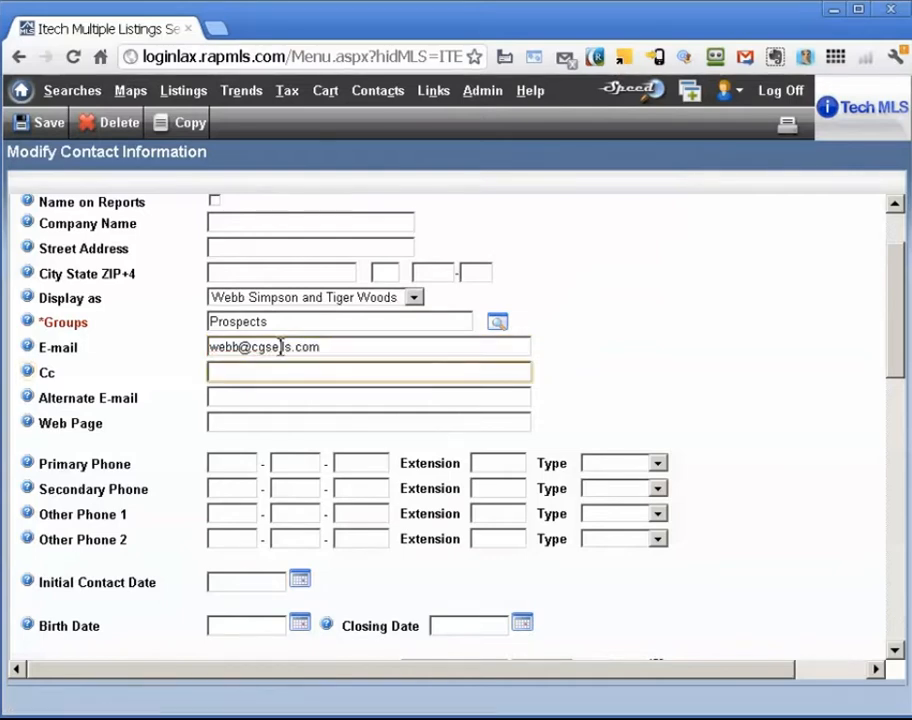
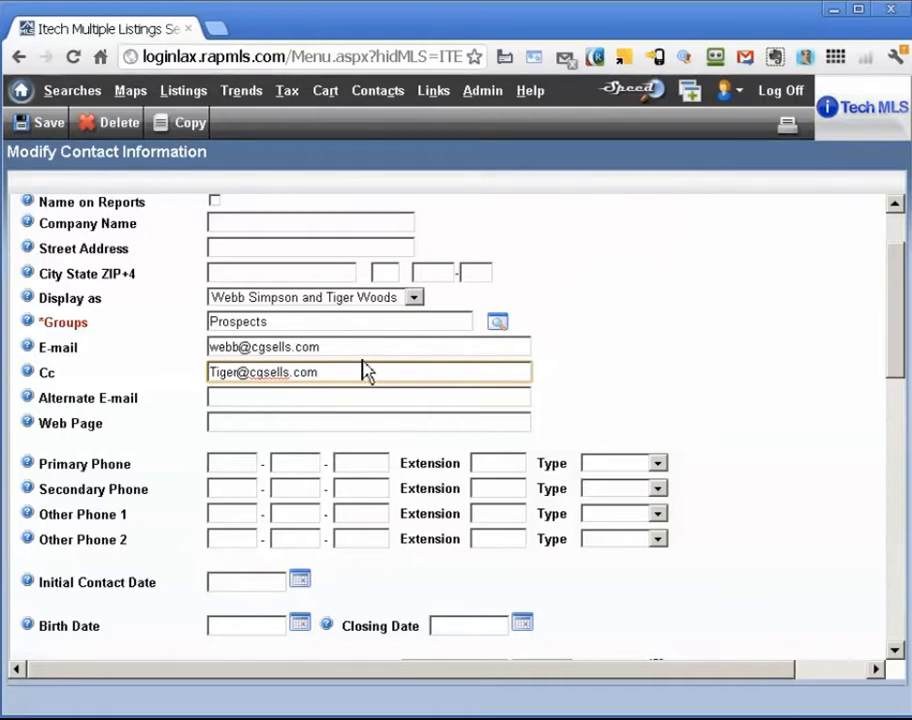
# Set the Initial Contact Date to today, 06/18/12
pyautogui.scroll(-1, 366, 371)
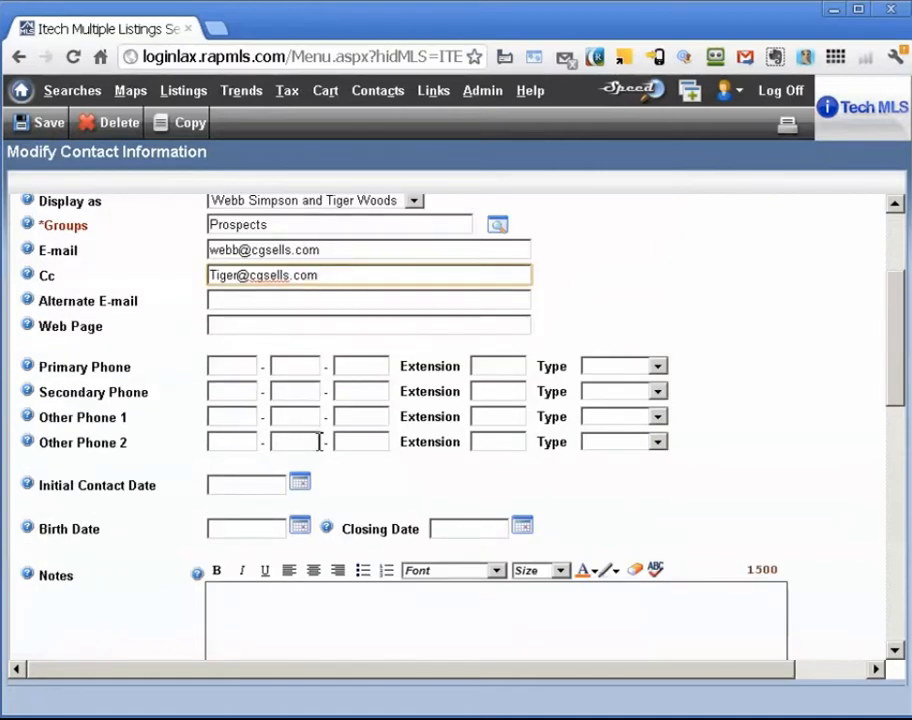
pyautogui.click(304, 492)
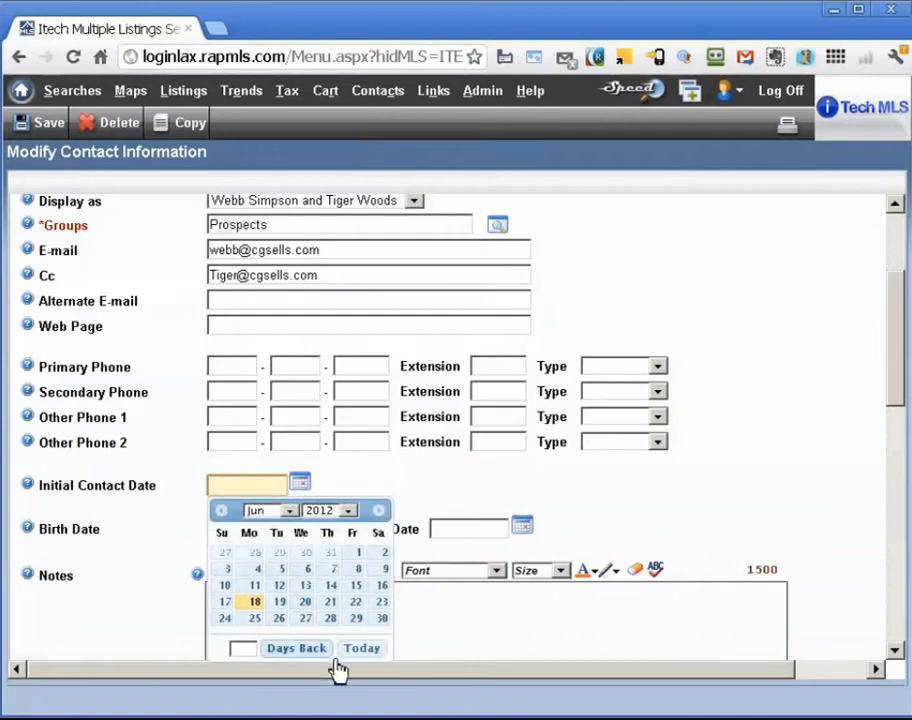
pyautogui.click(371, 650)
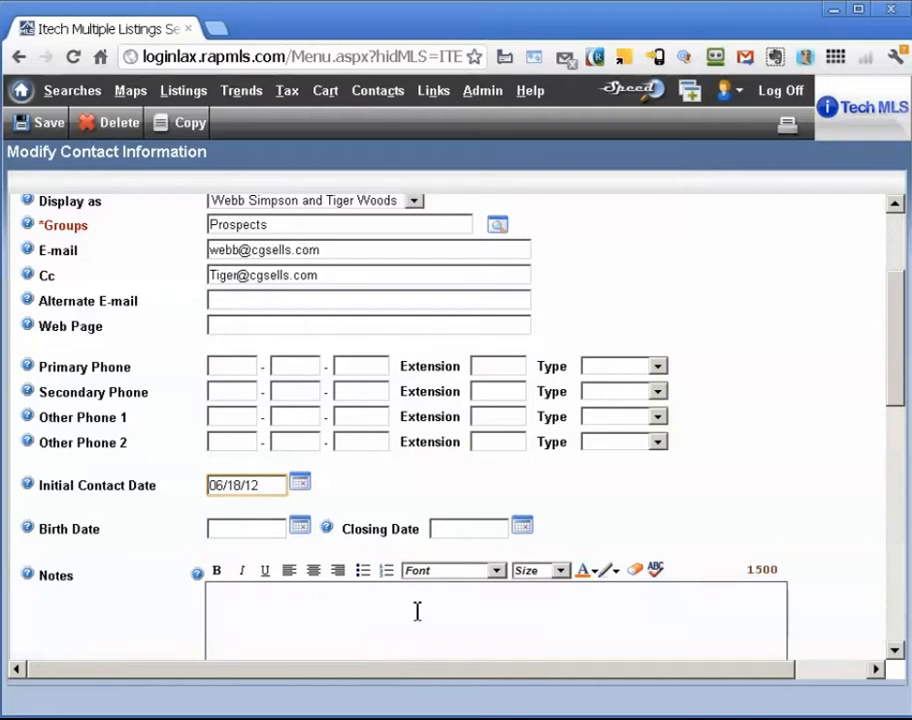
# Write the note 'Met at an Open House on Boston, two dogs and a parrot named Jake'
pyautogui.scroll(-2, 417, 611)
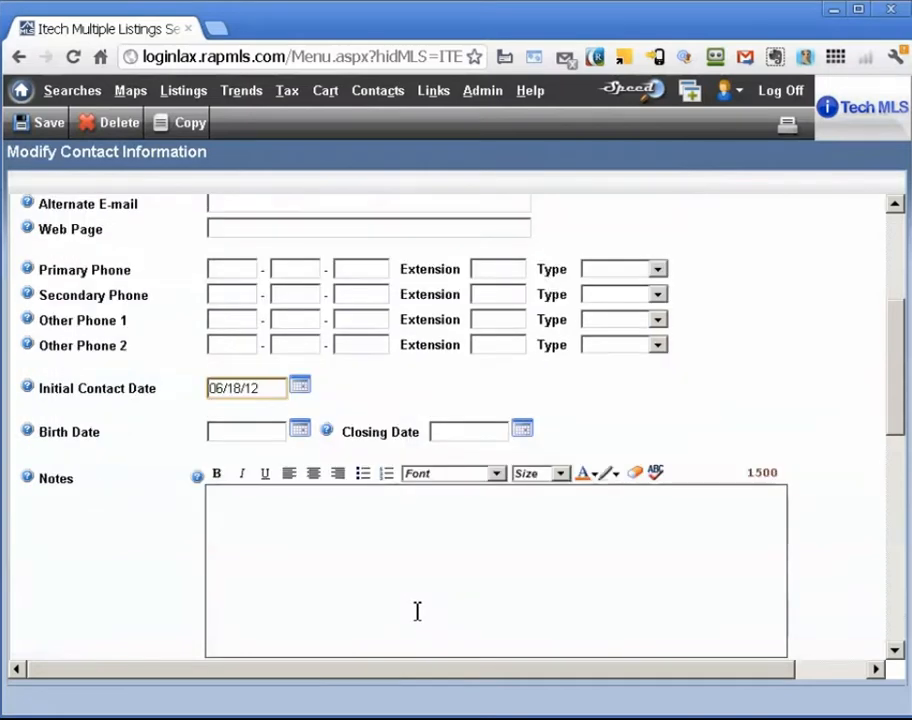
pyautogui.click(375, 524)
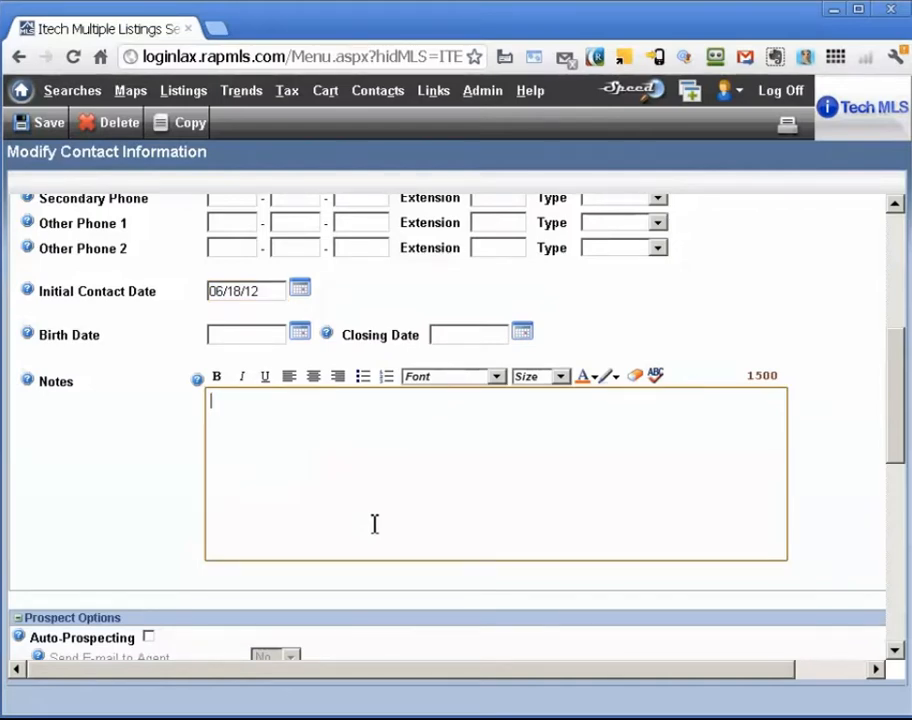
pyautogui.write('Met at an Open ')
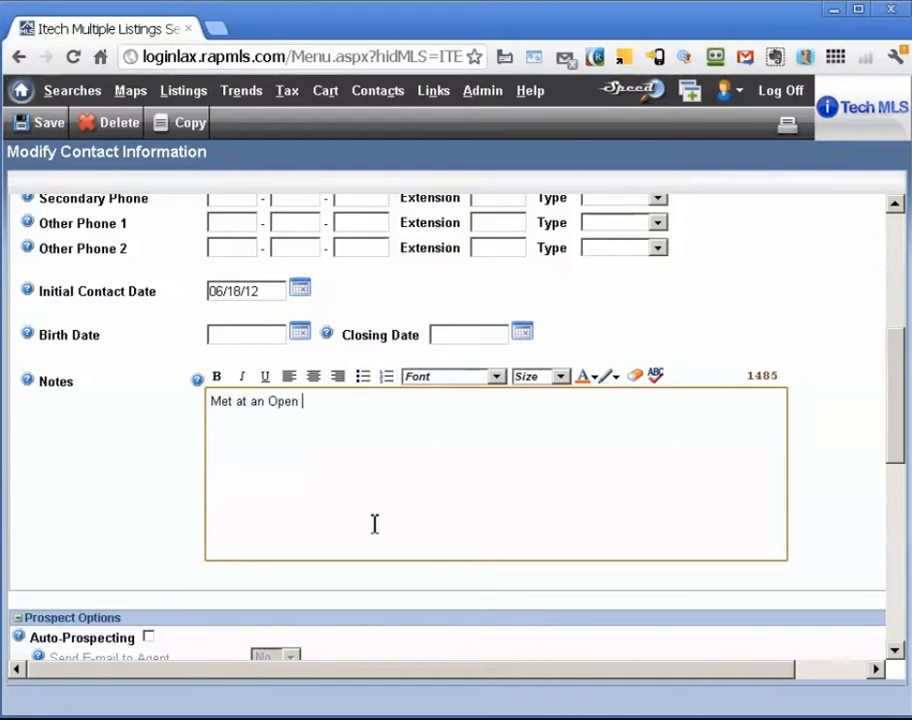
pyautogui.write('House on Boston,')
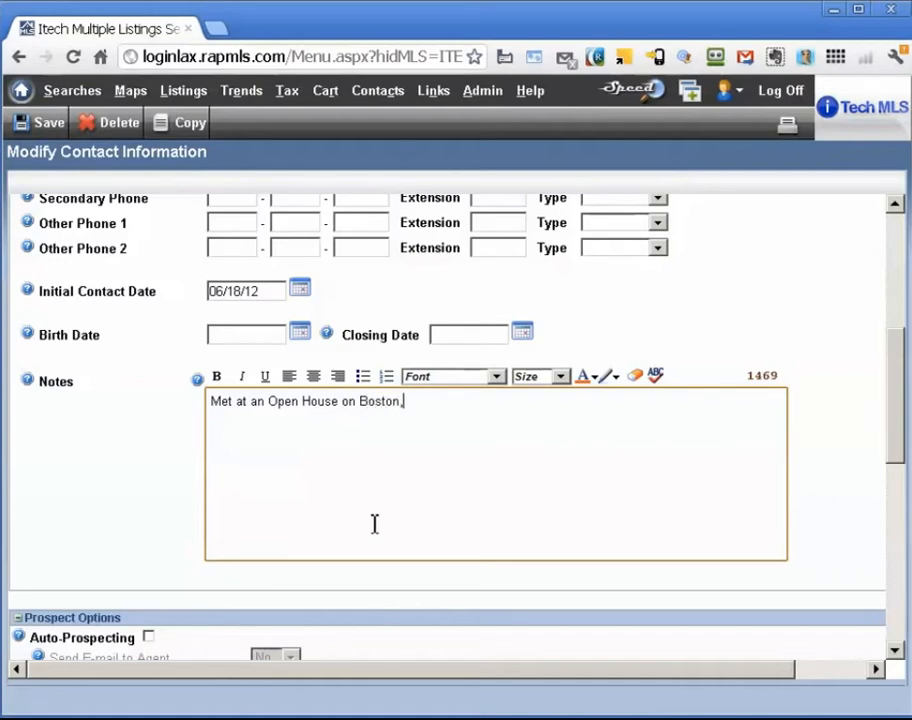
pyautogui.write(' two dogs and a par')
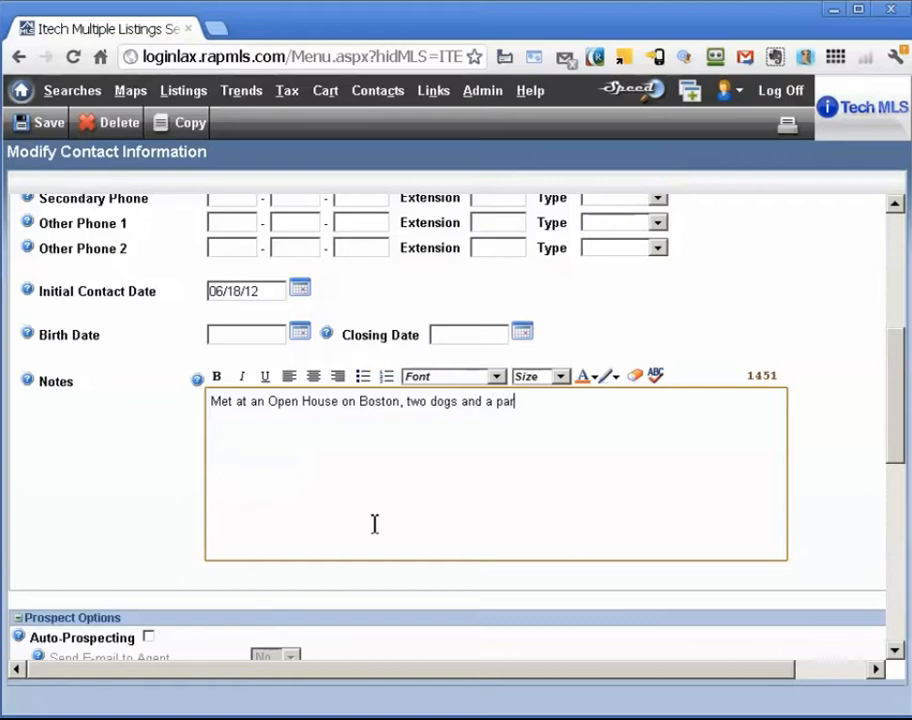
pyautogui.write('rot named Jake')
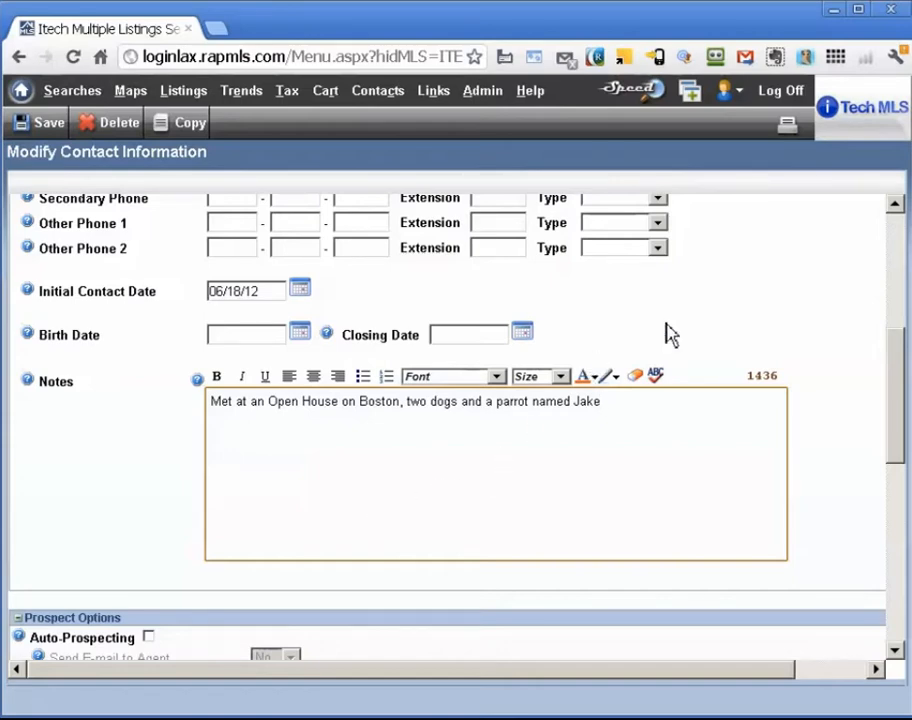
pyautogui.scroll(-5, 770, 307)
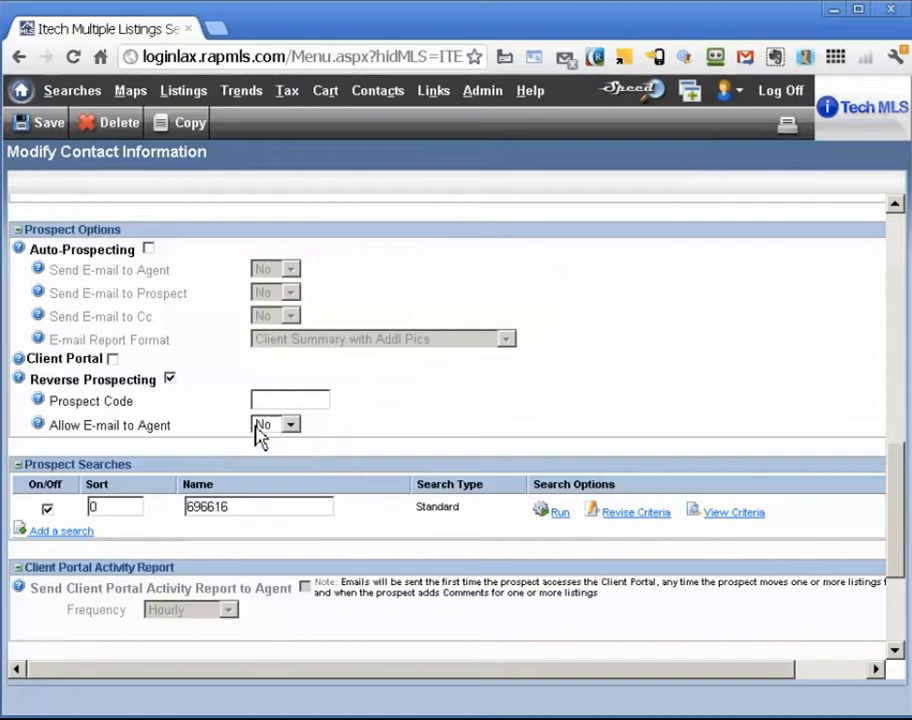
# Turn on auto-prospecting with Send E-mail to Agent, Prospect and Cc all set to Yes
pyautogui.click(149, 250)
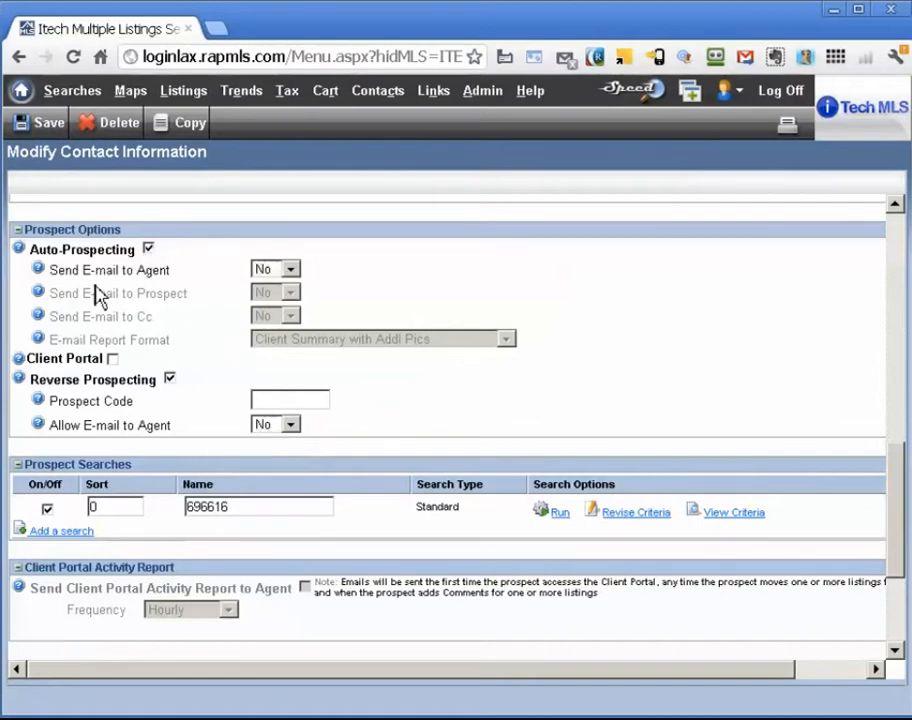
pyautogui.click(259, 274)
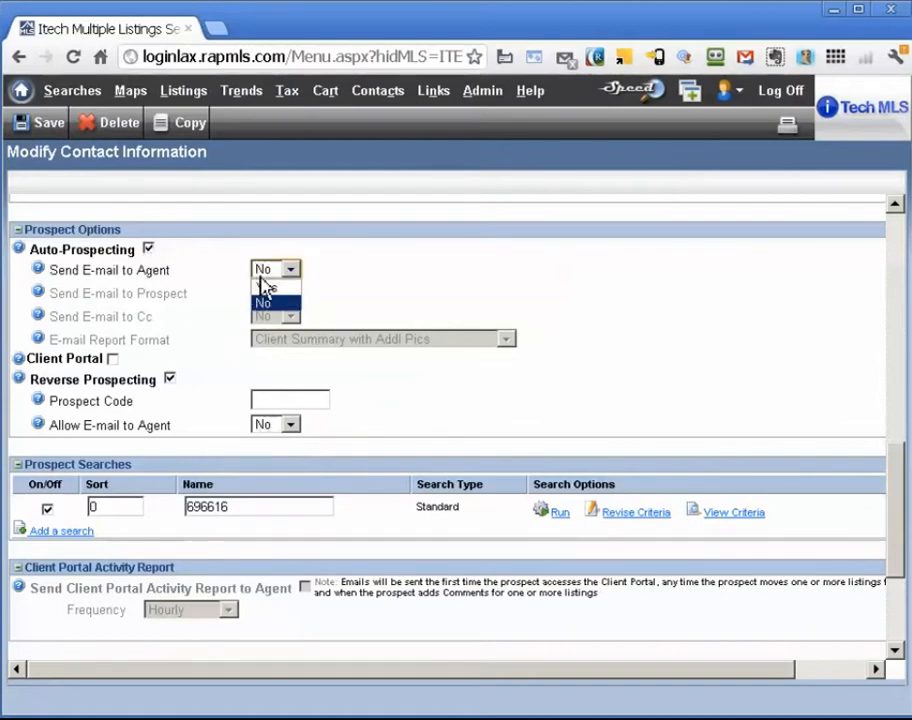
pyautogui.click(262, 288)
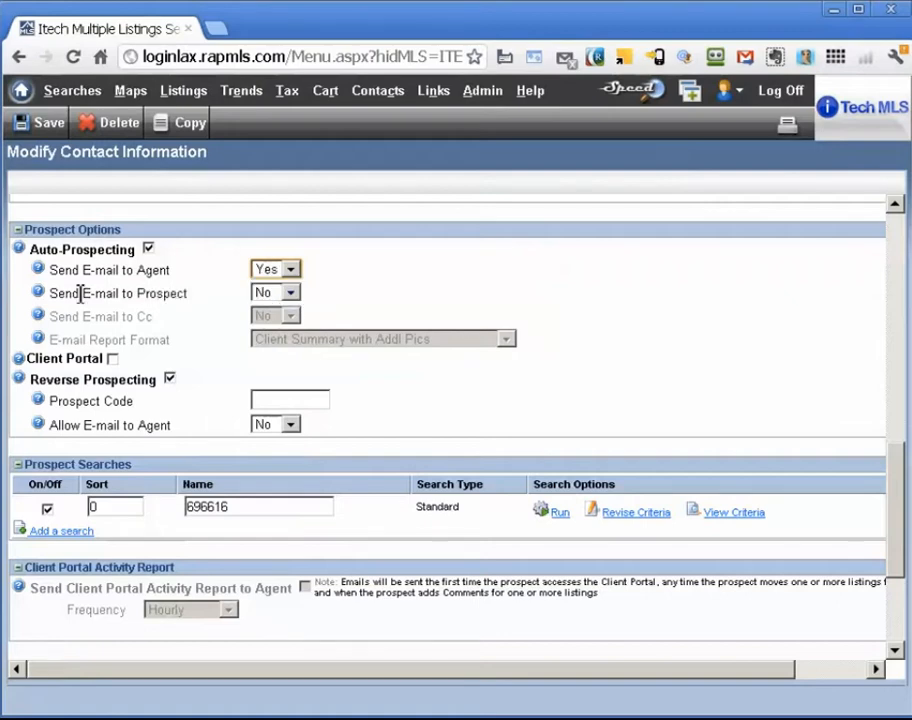
pyautogui.click(268, 296)
pyautogui.click(268, 313)
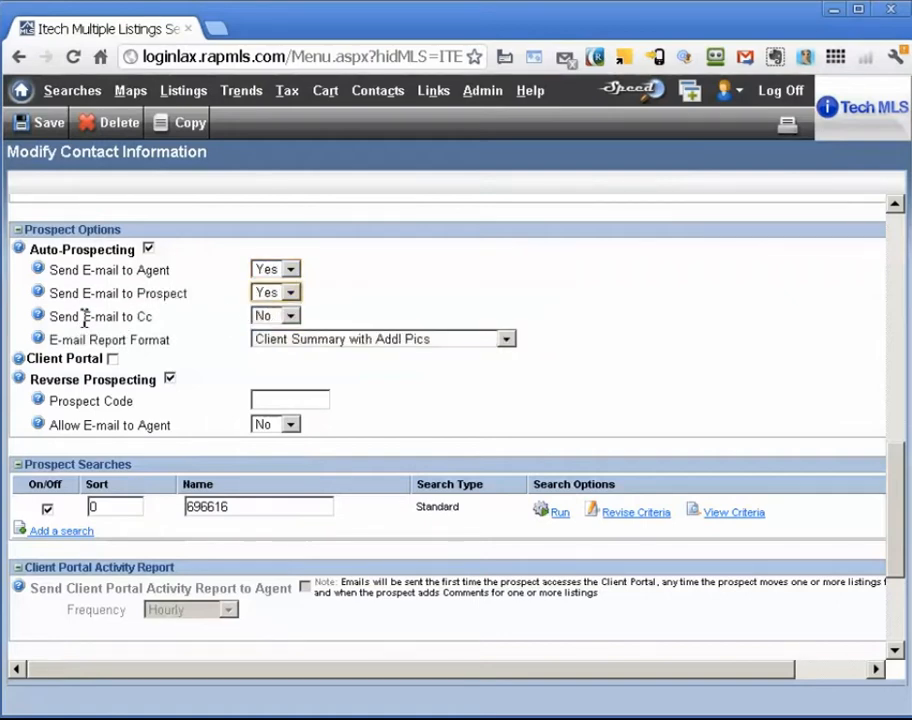
pyautogui.click(270, 316)
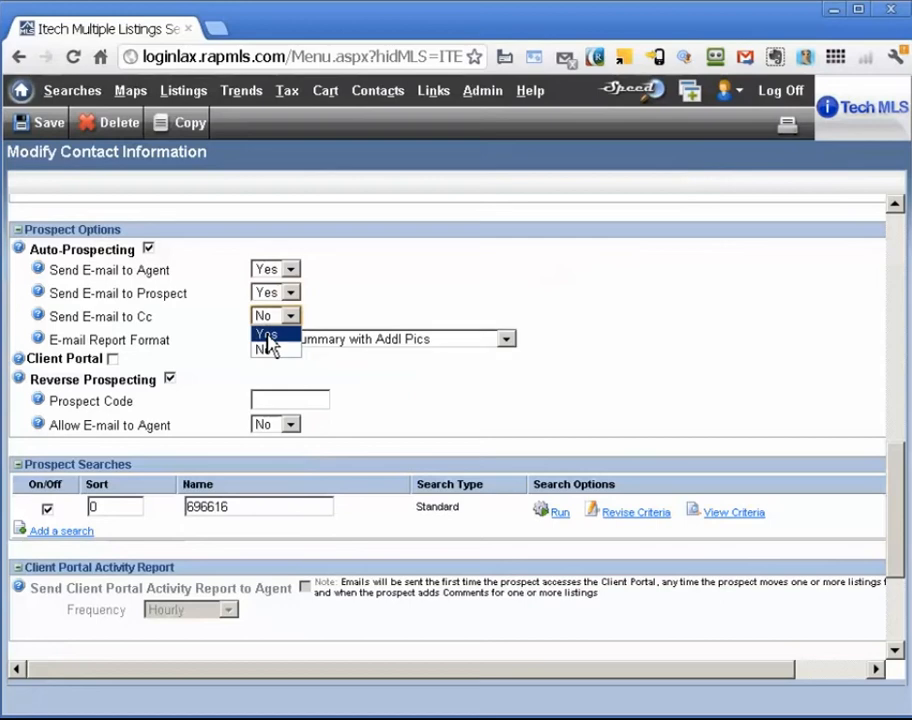
pyautogui.click(267, 337)
# Enable the client portal and save the prospect contact
pyautogui.click(113, 359)
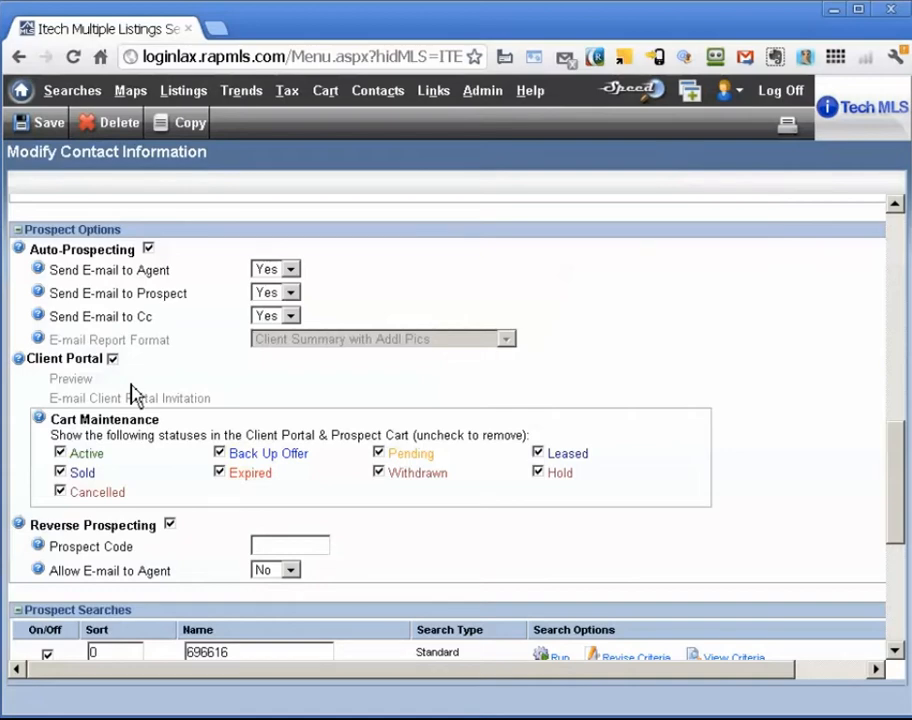
pyautogui.click(52, 128)
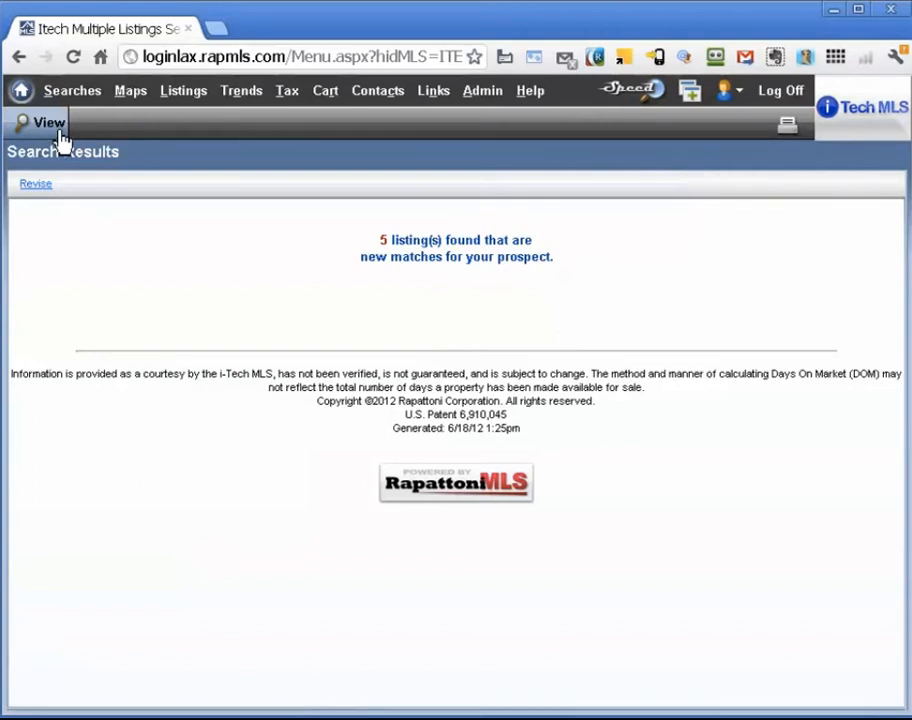
# Review the 5 matched listings in the Prospect Cart, then check the prospect in Contacts/Prospects
pyautogui.click(50, 124)
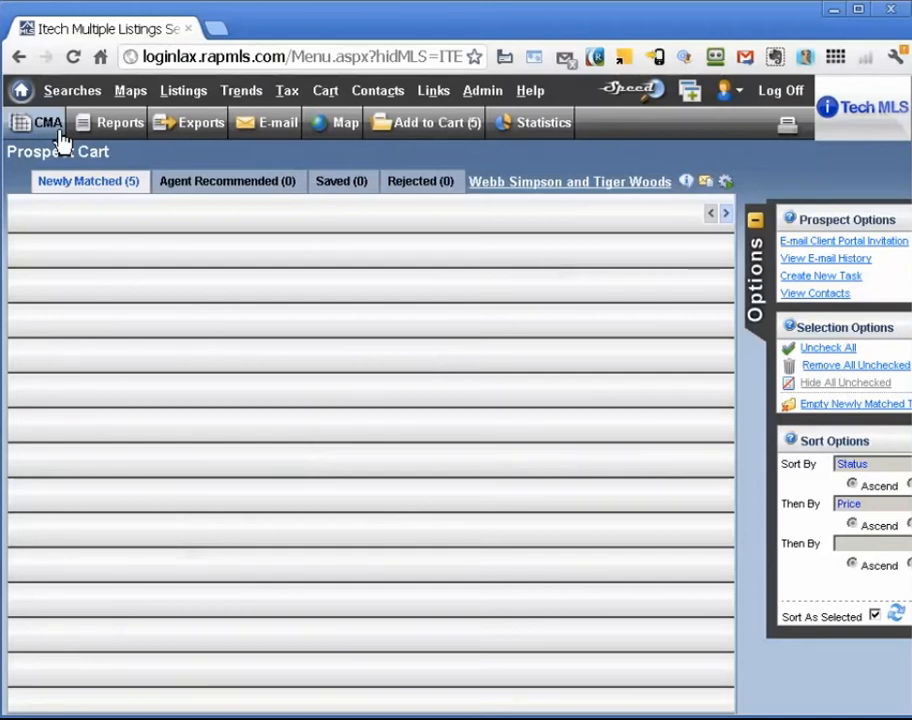
pyautogui.click(75, 59)
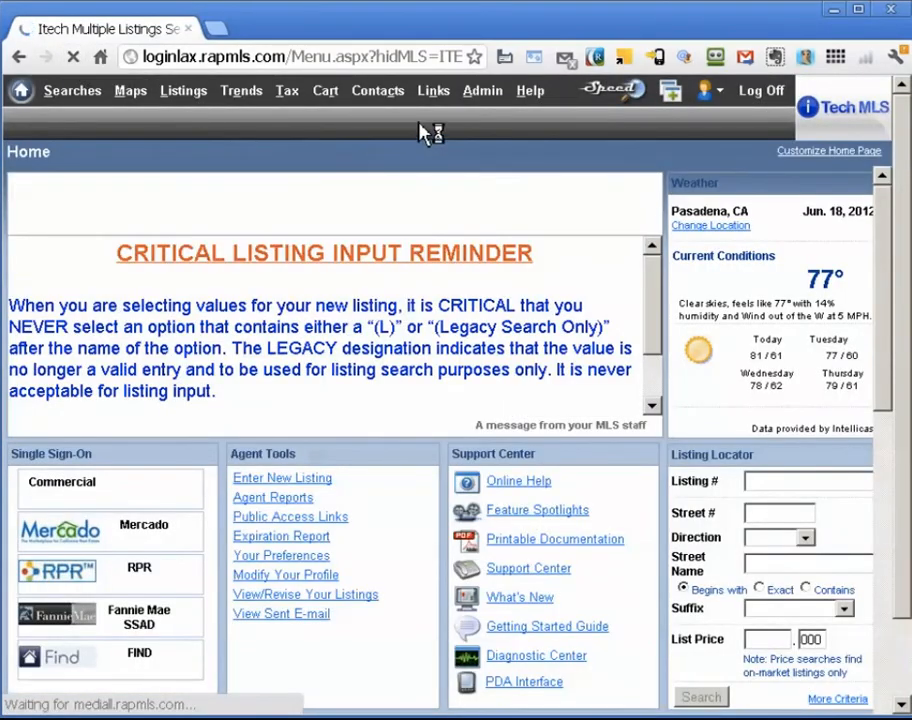
pyautogui.moveTo(370, 96)
pyautogui.click(396, 117)
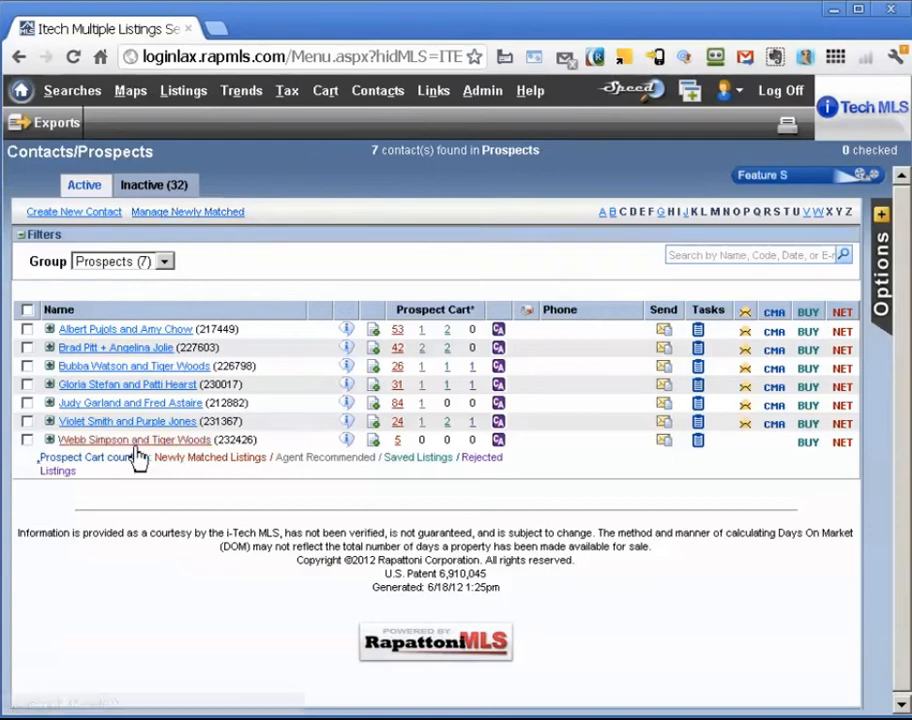
pyautogui.click(136, 446)
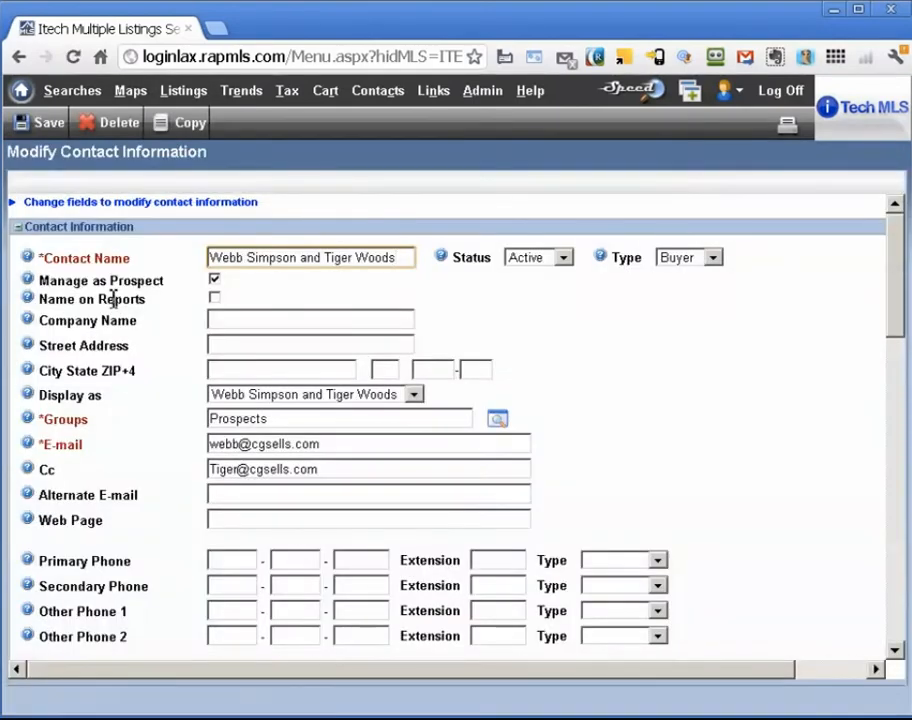
pyautogui.moveTo(360, 100)
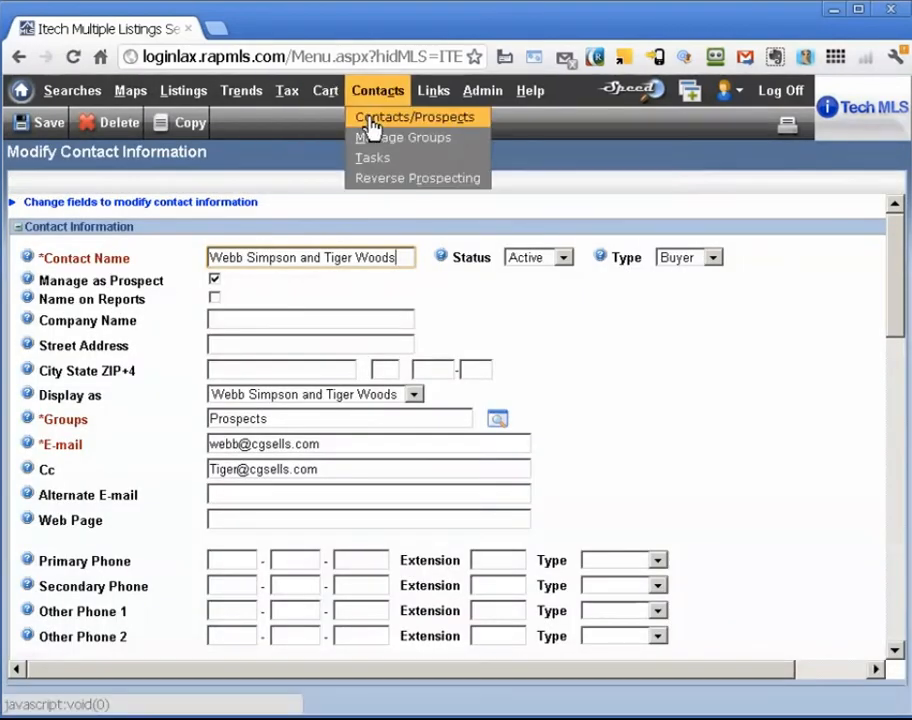
pyautogui.click(372, 120)
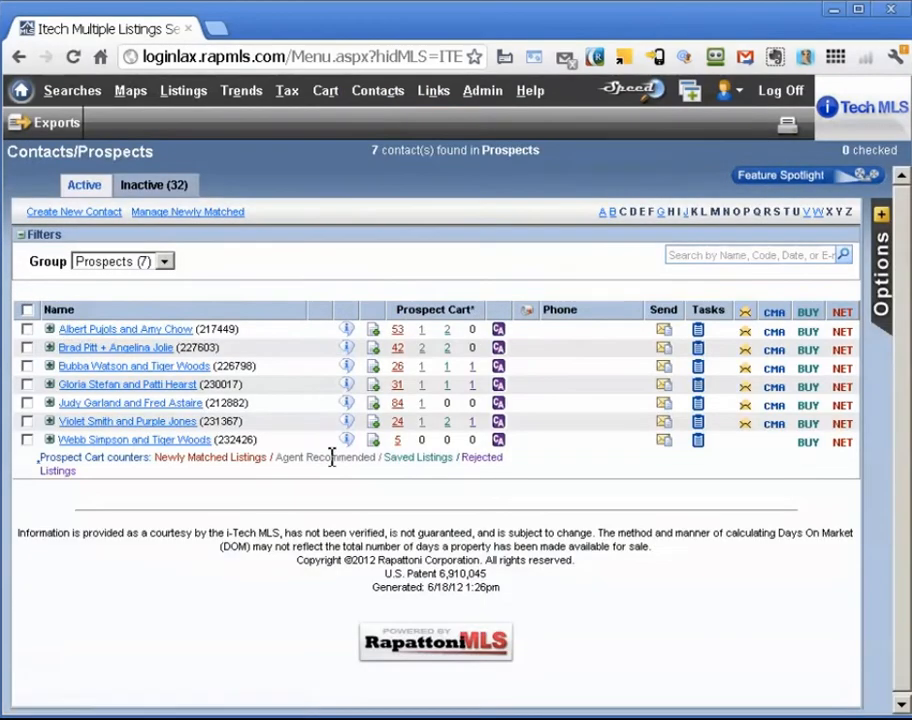
# Review the prospect's 5 newly matched listings in the Prospect Cart, then return to editing the contact
pyautogui.click(397, 440)
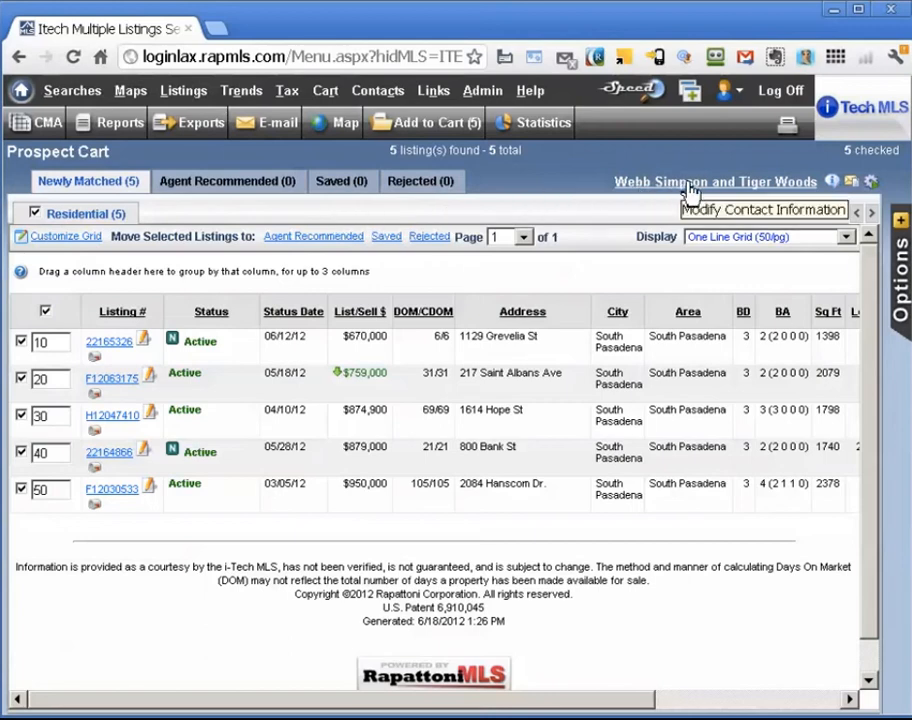
pyautogui.click(757, 190)
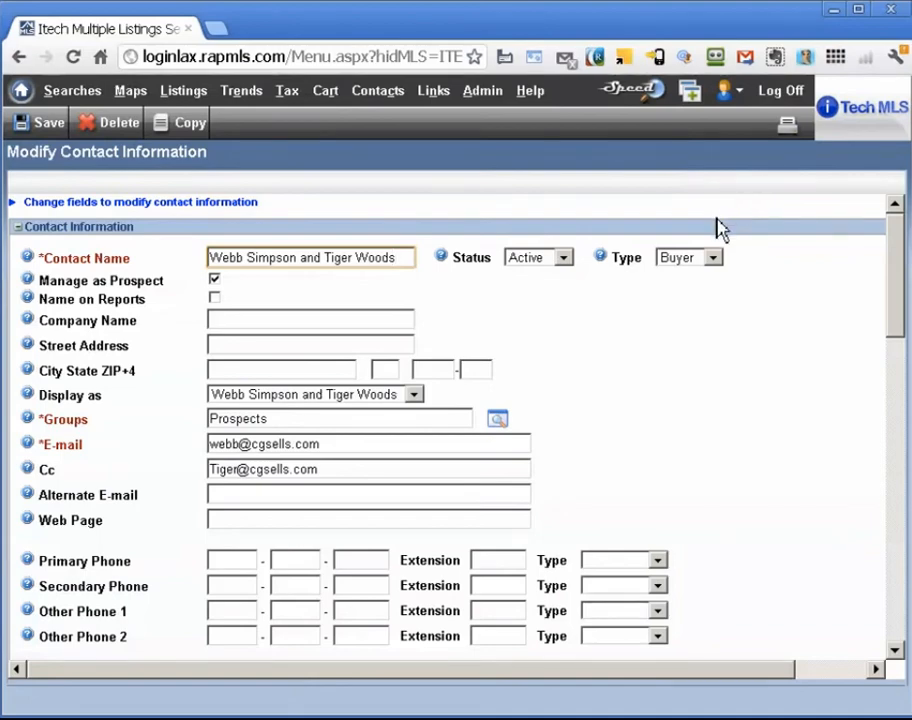
# Request an E-mail Client Portal Invitation for the prospect from Prospect Options
pyautogui.scroll(-8, 720, 222)
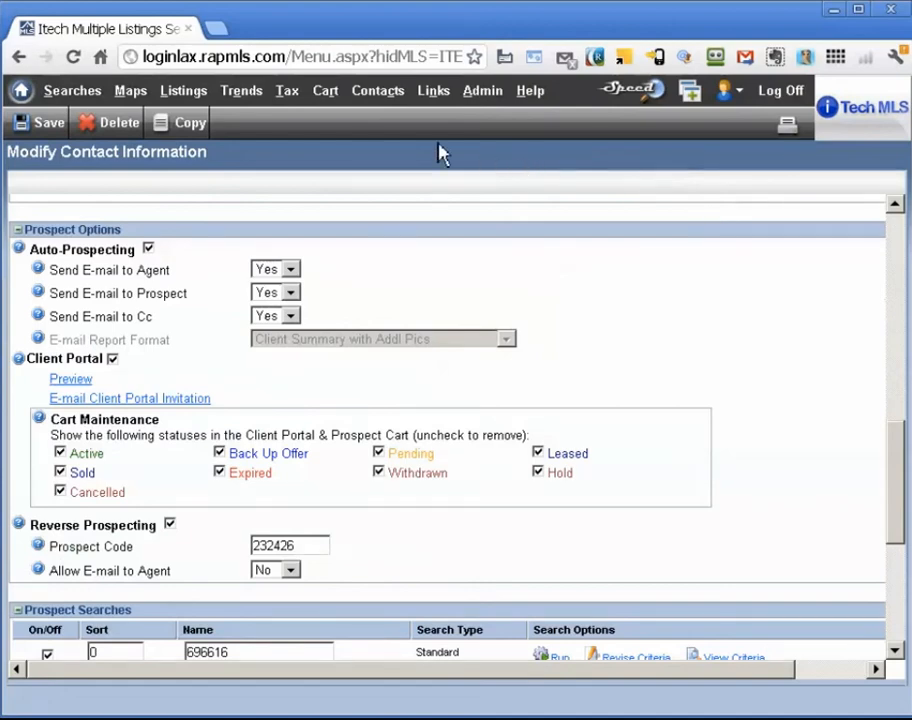
pyautogui.click(196, 404)
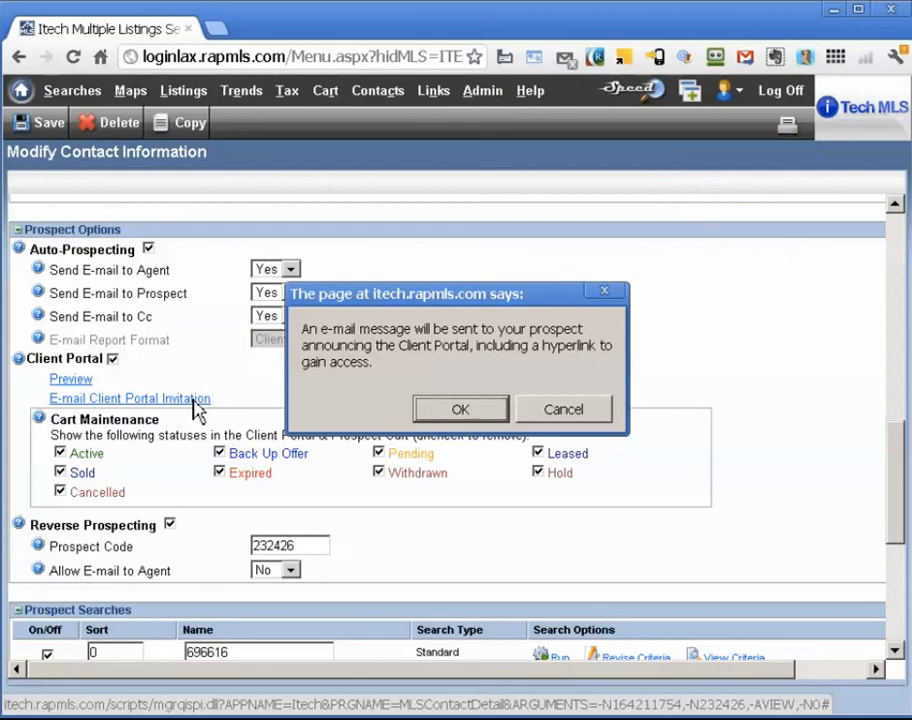
# Confirm sending the Client Portal invitation e-mail, then preview the prospect's Client Portal
pyautogui.click(461, 414)
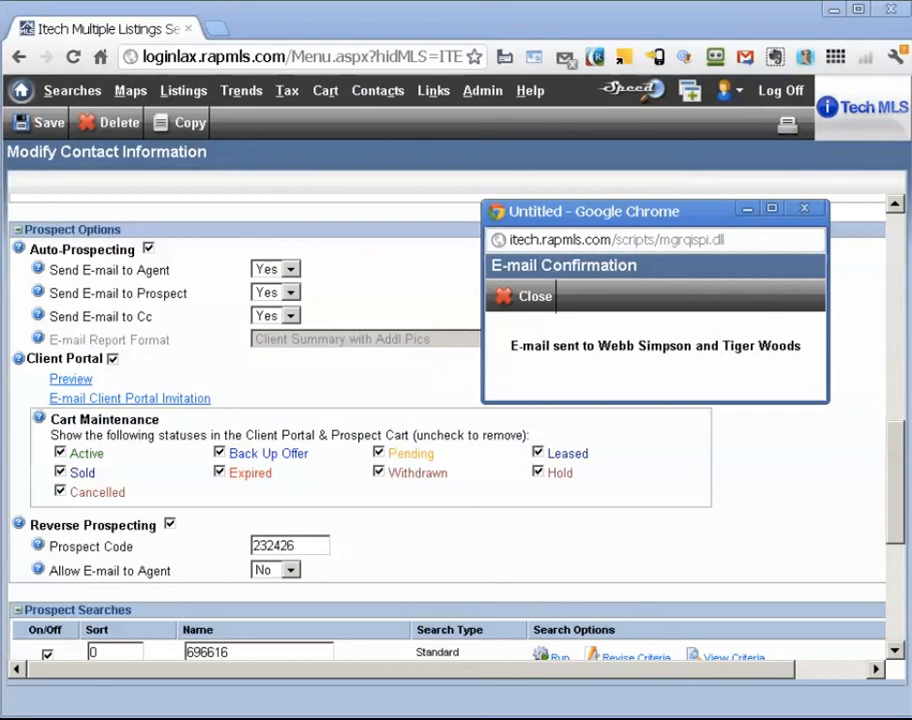
pyautogui.click(533, 300)
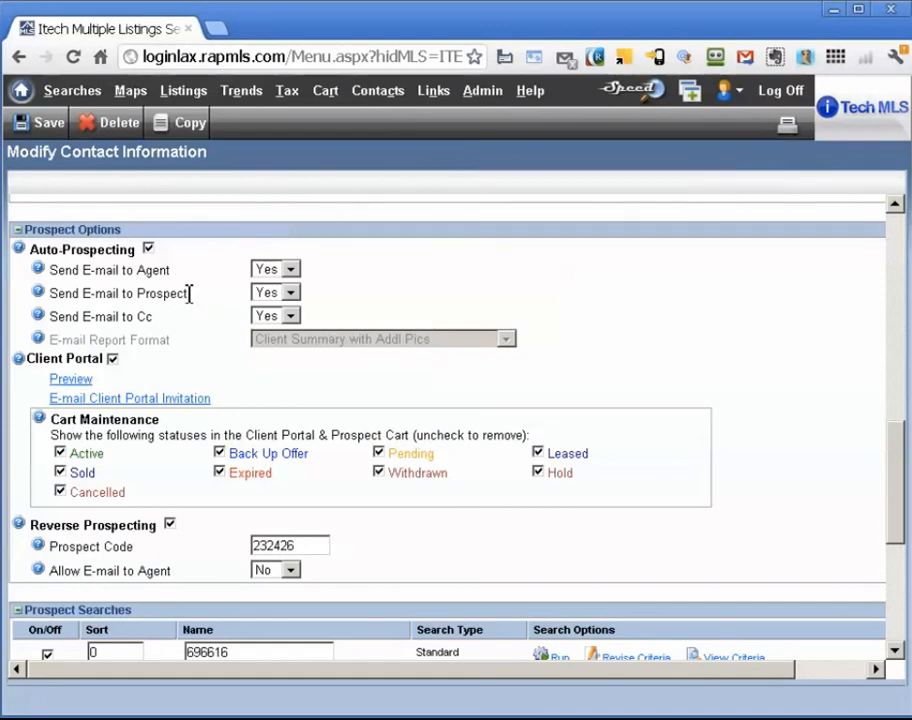
pyautogui.click(66, 389)
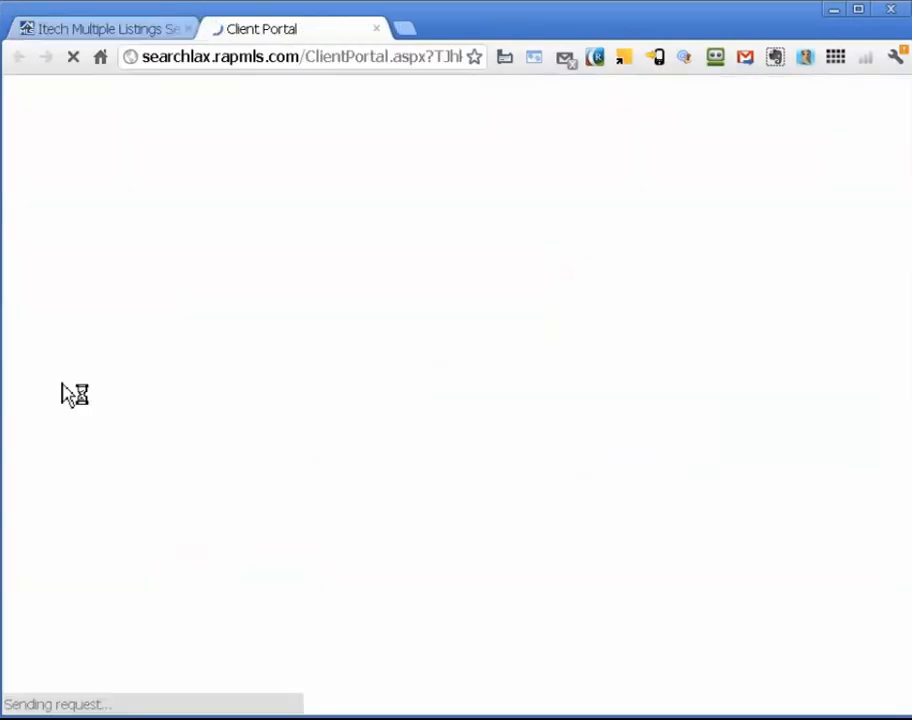